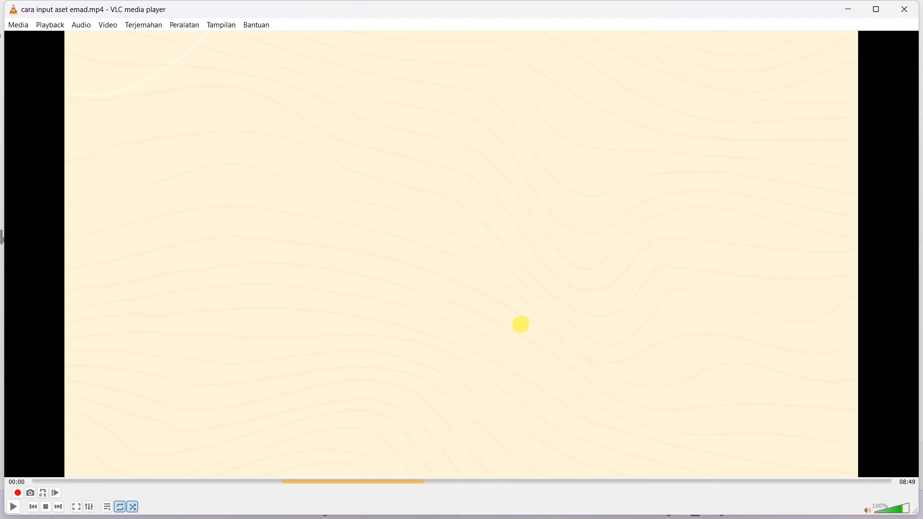
# - Play the video cara input aset emad.mp4 in full screen
pyautogui.click(14, 508)
pyautogui.click(875, 14)
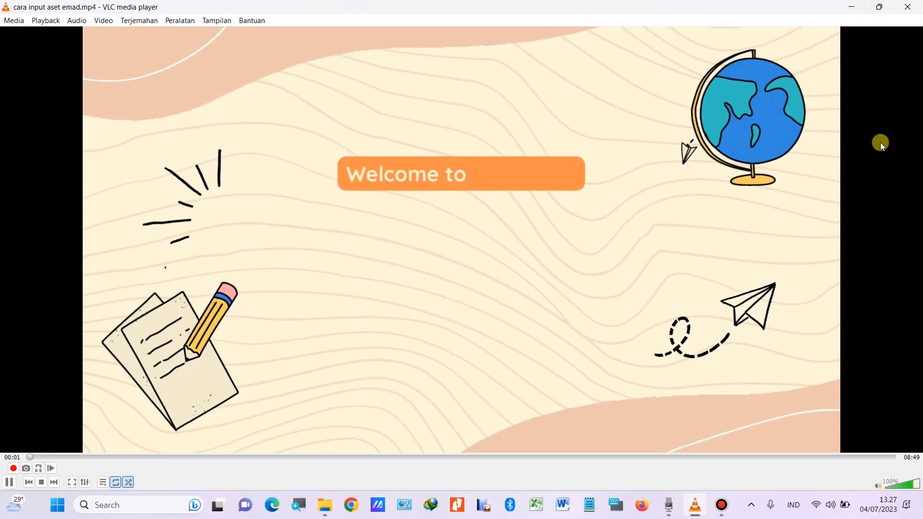
pyautogui.doubleClick(742, 224)
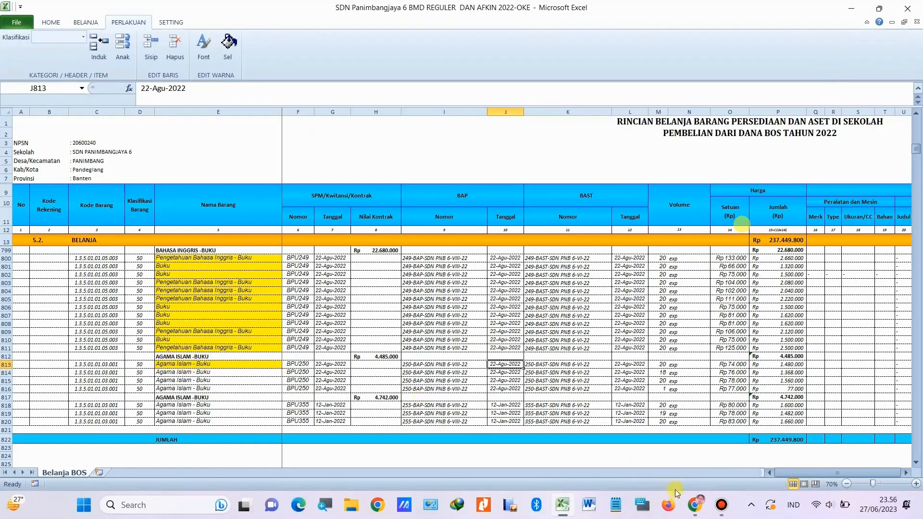
# - Switch to eMAD in Chrome and open the Dokumen management page for SDN Panimbangjaya 6
pyautogui.click(695, 505)
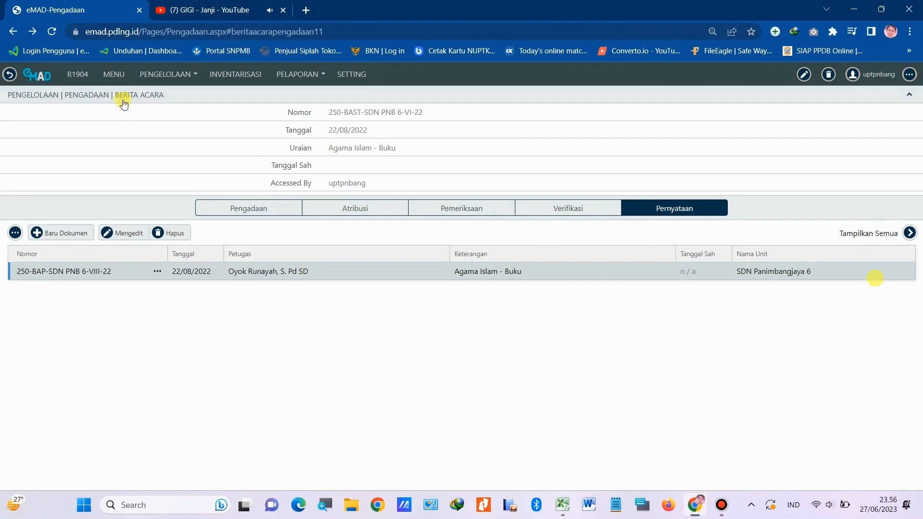
pyautogui.click(113, 74)
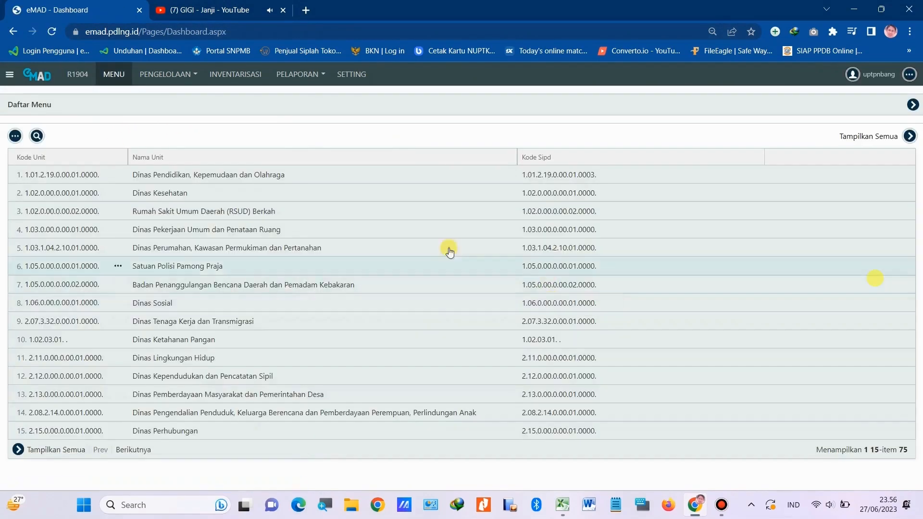
pyautogui.click(166, 74)
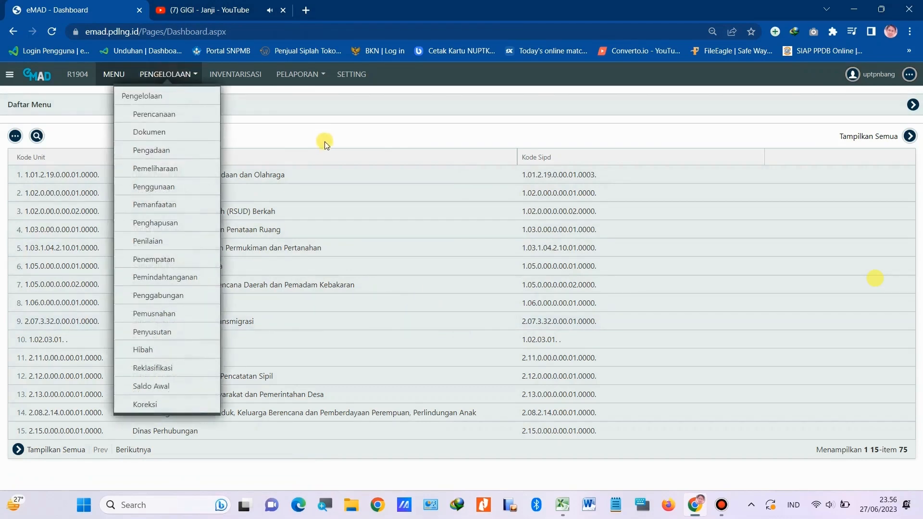
pyautogui.click(173, 136)
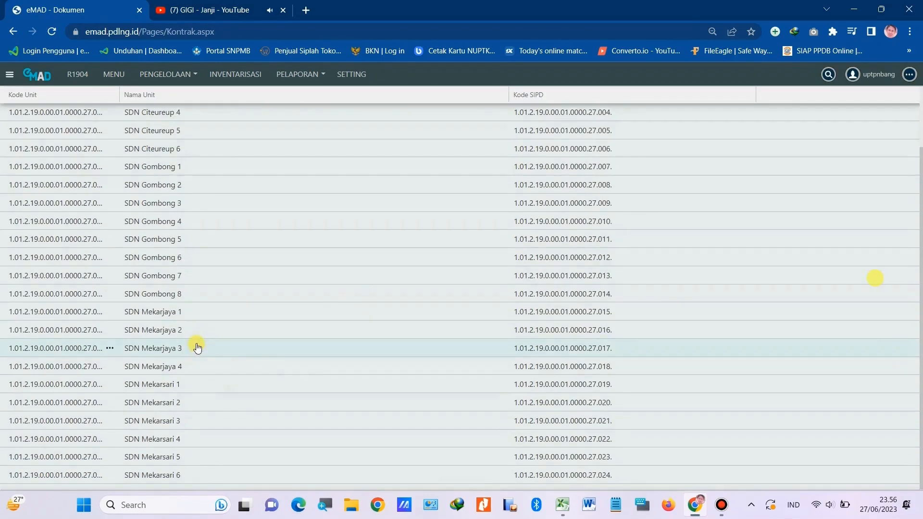
pyautogui.scroll(-5, 226, 358)
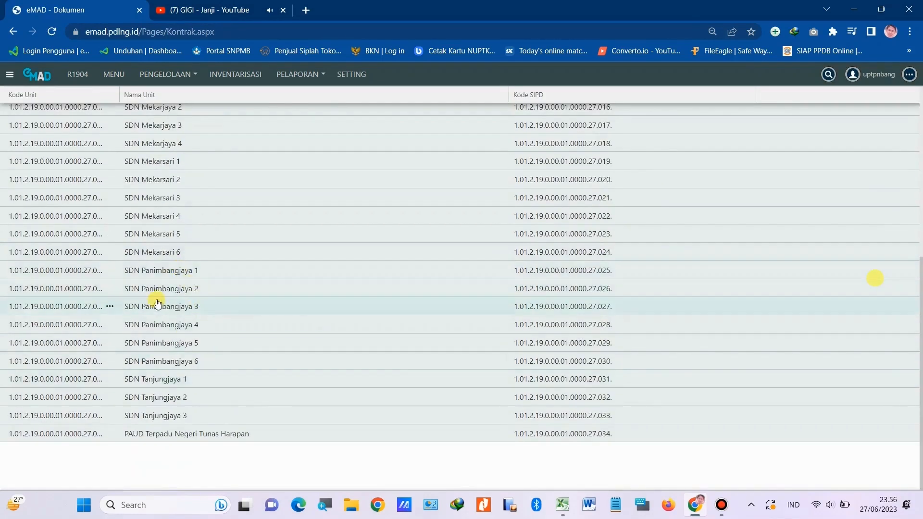
pyautogui.click(159, 361)
# - Check the school name in the Excel workbook and copy the item name Agama Islam - Buku from row 814
pyautogui.click(563, 506)
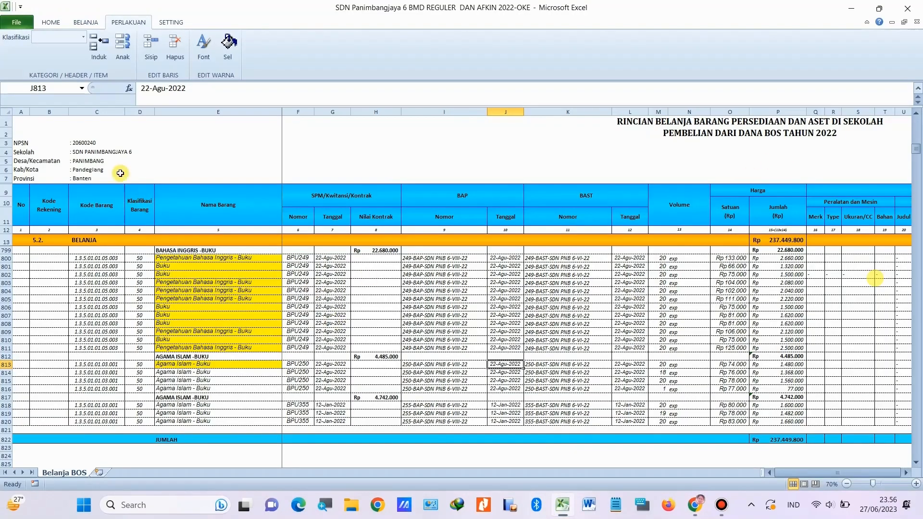
pyautogui.click(82, 151)
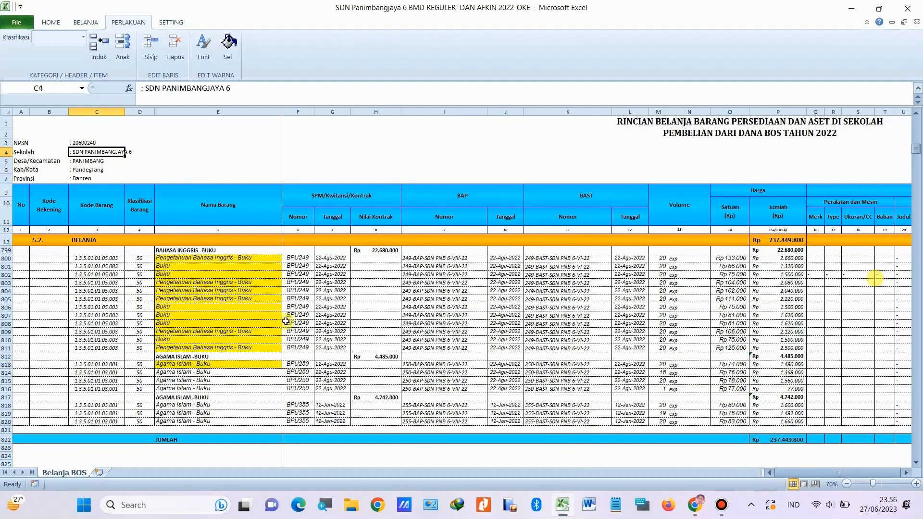
pyautogui.click(204, 372)
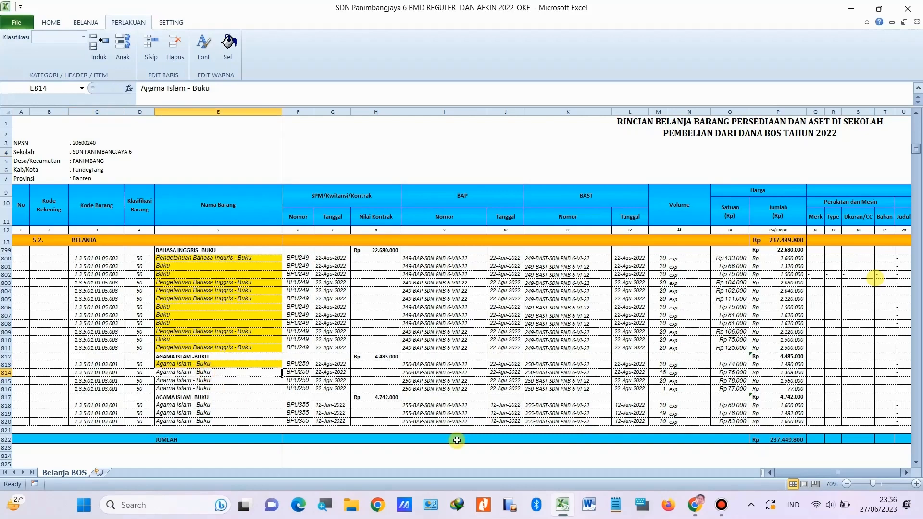
pyautogui.click(694, 507)
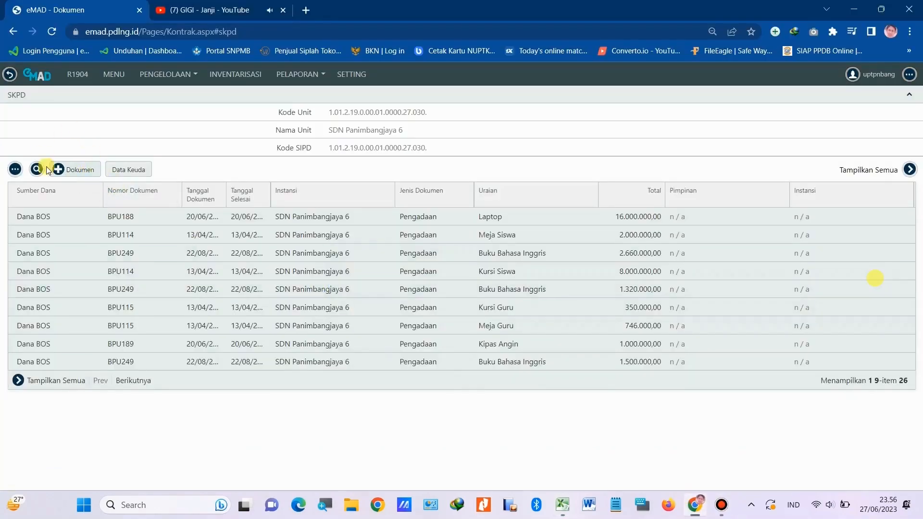
# - Add a new document in eMAD for institution SDN Panimbangjaya 6, with document type Pengadaan and description Agama Islam - Buku
pyautogui.click(75, 170)
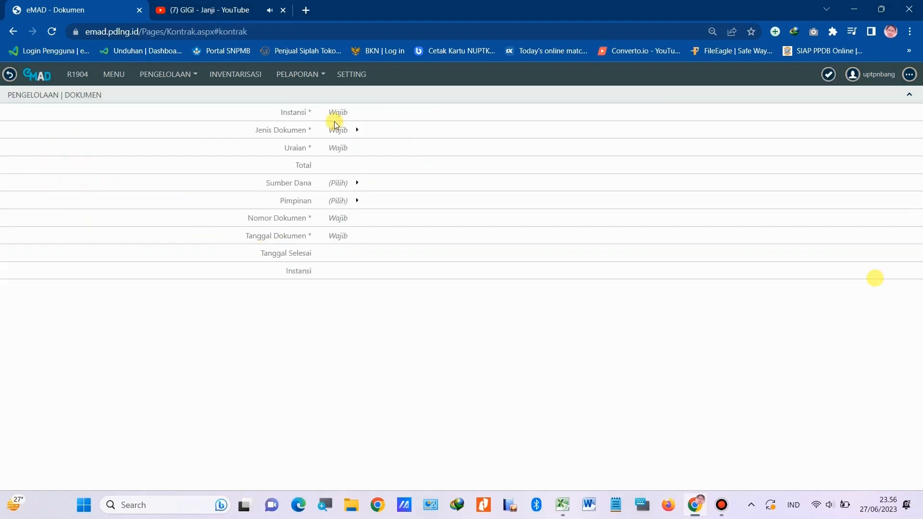
pyautogui.write('SDN Panimbangjaya 6')
pyautogui.click(360, 128)
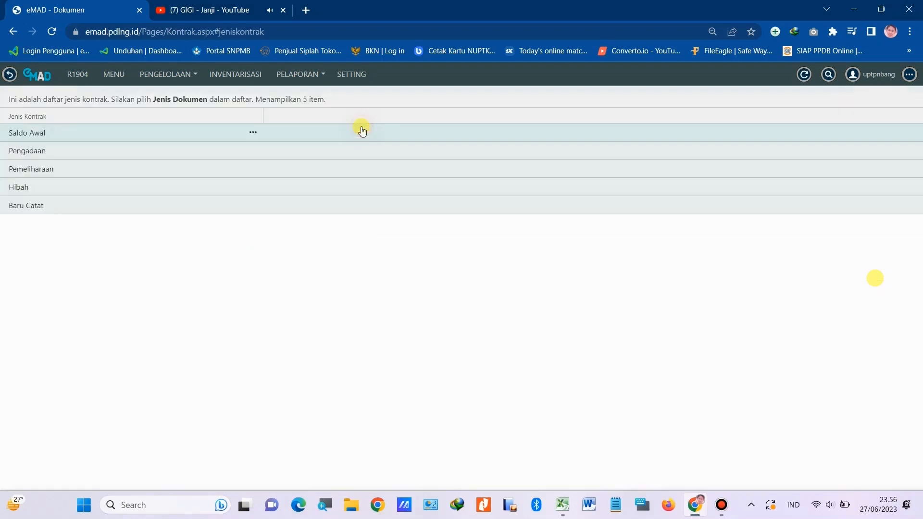
pyautogui.click(43, 150)
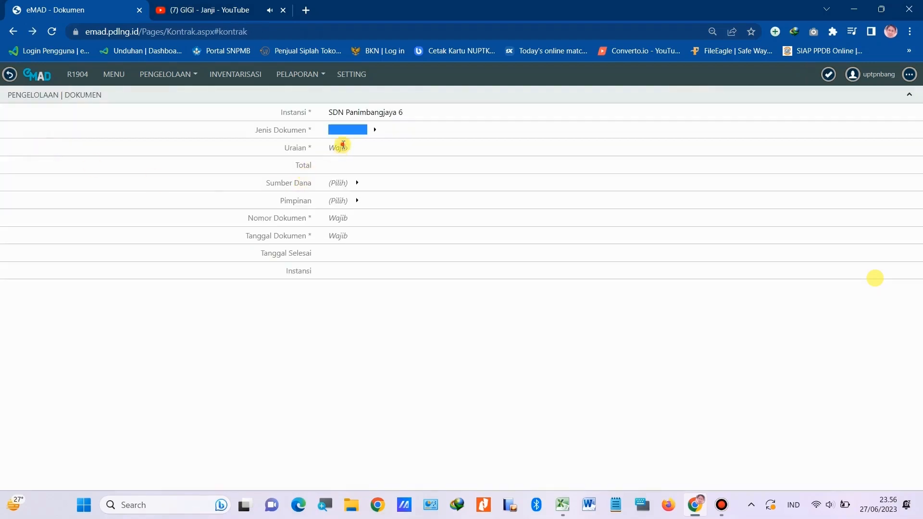
pyautogui.click(342, 146)
pyautogui.write('Agama Islam - Buku')
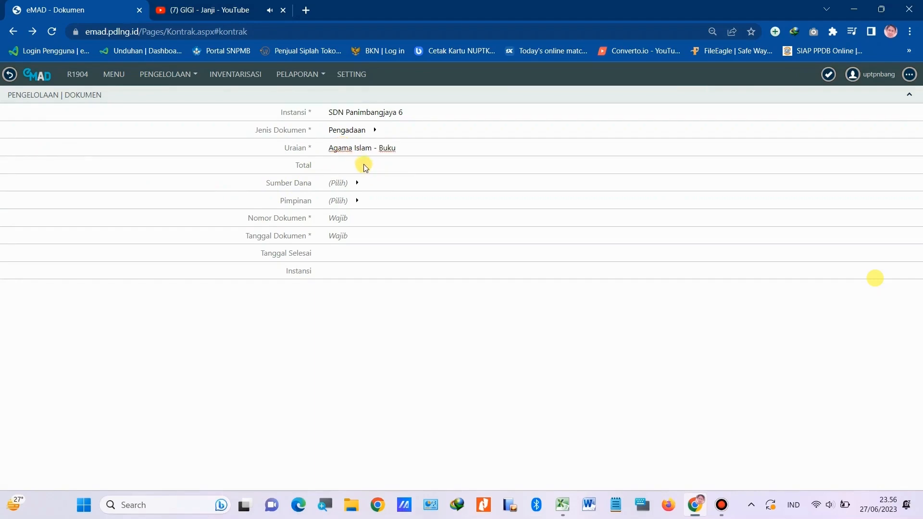
# - Copy the Jumlah amount of row 814 from the Excel workbook into the eMAD document's Total, 1.368.000
pyautogui.click(363, 165)
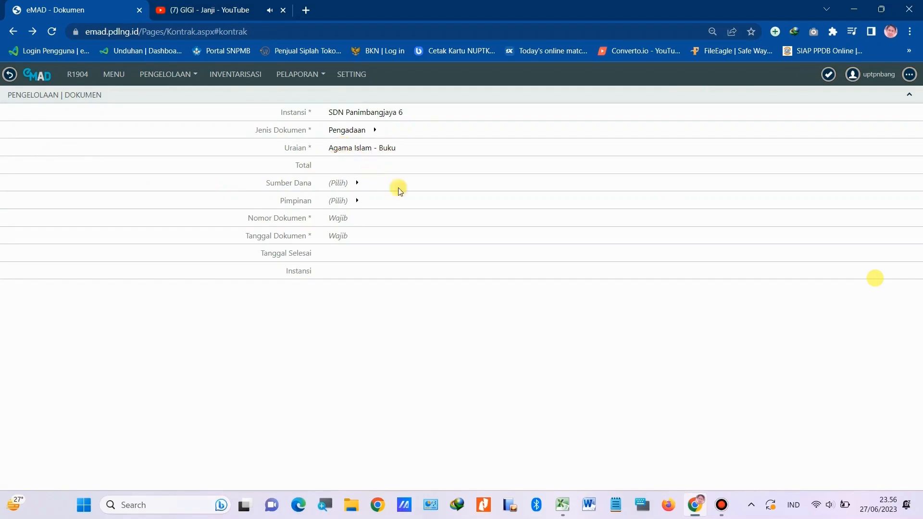
pyautogui.click(563, 503)
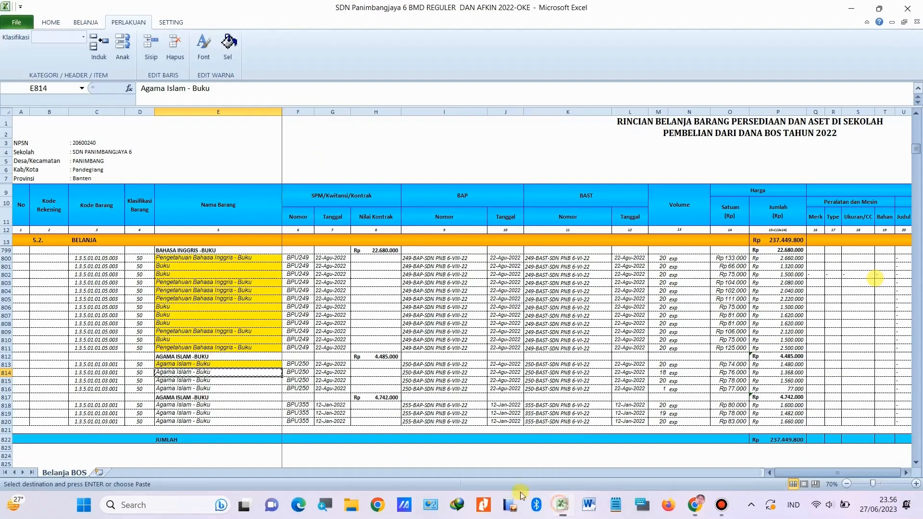
pyautogui.click(785, 374)
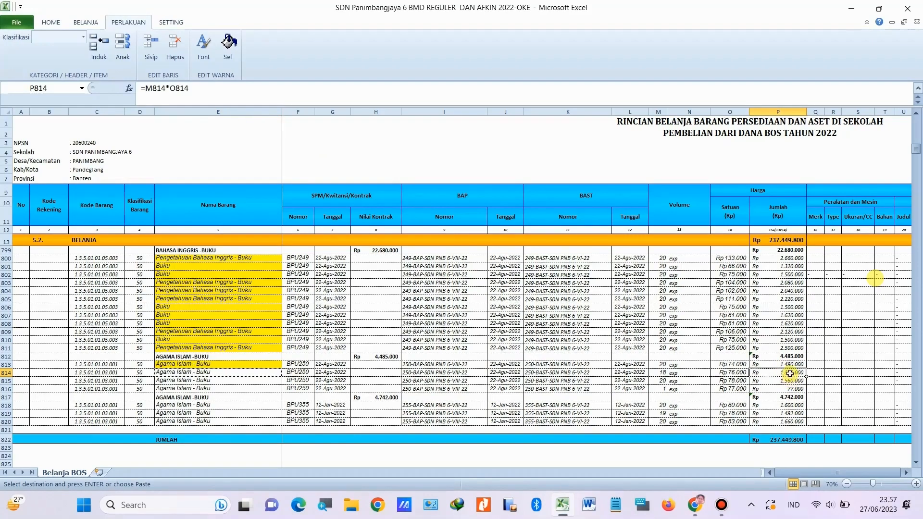
pyautogui.hotkey('ctrl', 'c')
pyautogui.click(695, 505)
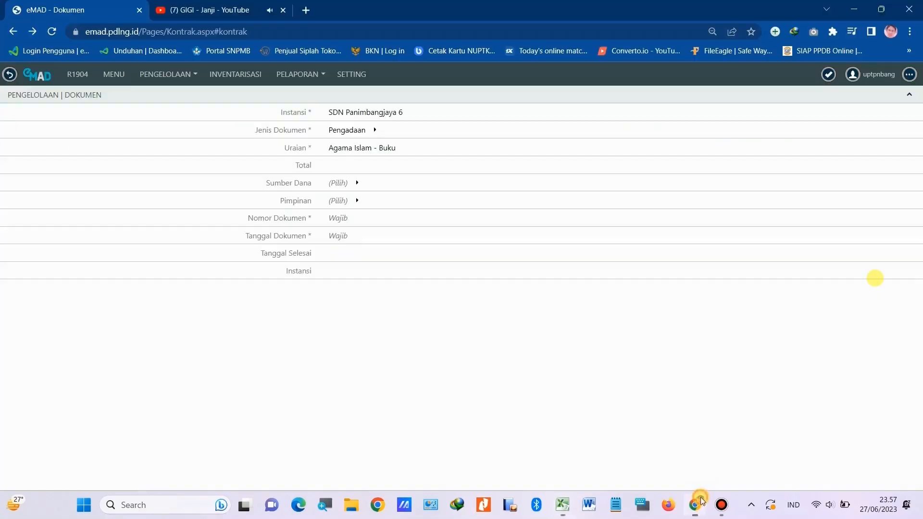
pyautogui.click(339, 168)
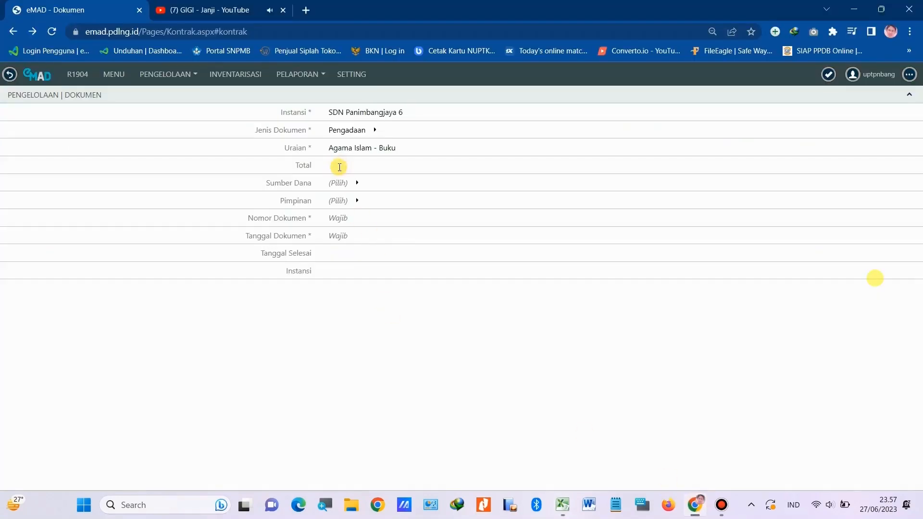
pyautogui.hotkey('ctrl', 'v')
# - Set the document's Sumber Dana to Dana BOS and leave Pimpinan unselected
pyautogui.click(357, 183)
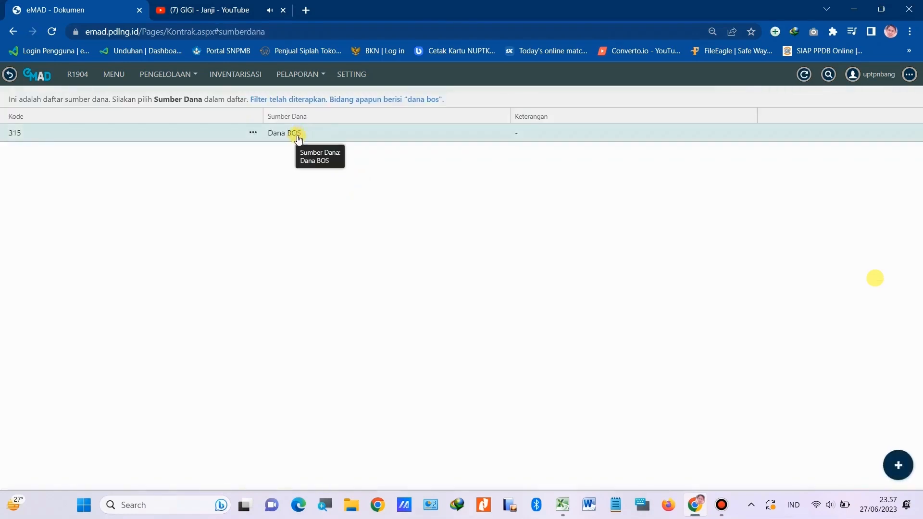
pyautogui.click(286, 133)
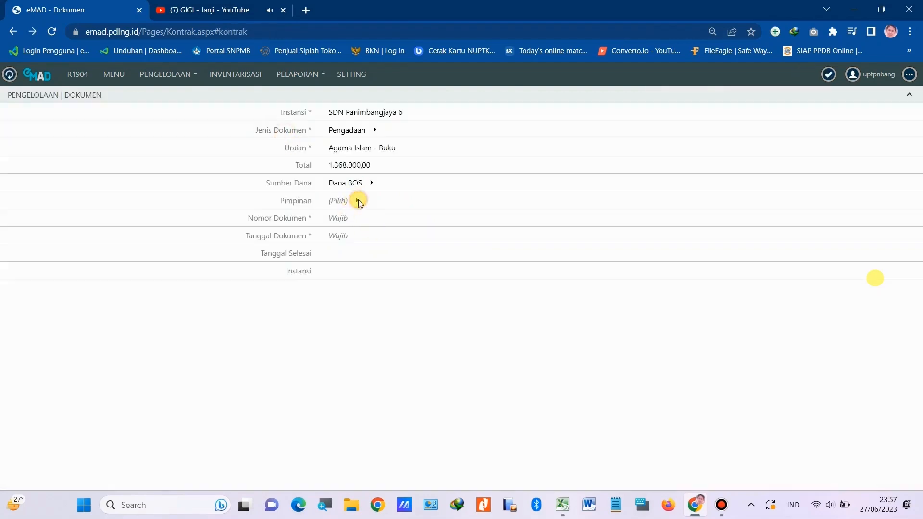
pyautogui.click(358, 202)
pyautogui.click(9, 74)
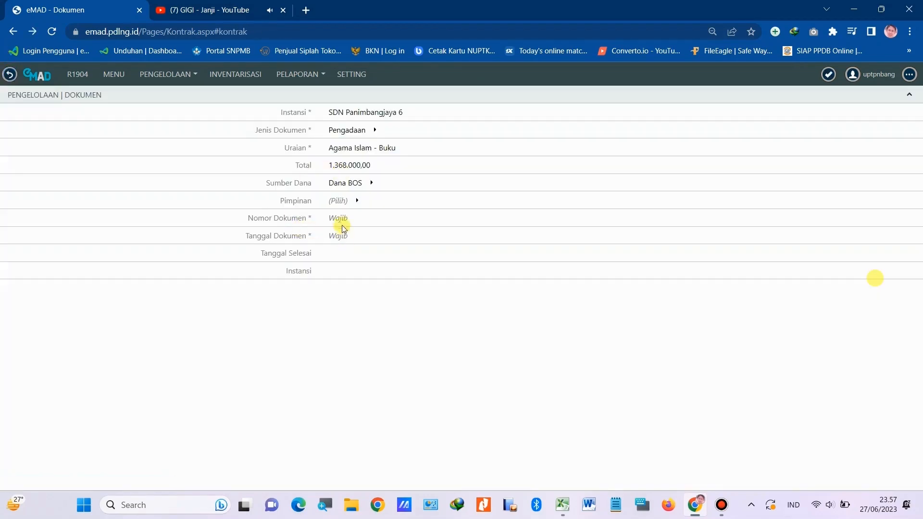
# - Copy the receipt number BPU250 of row 814 from the Excel workbook into Nomor Dokumen in eMAD
pyautogui.click(564, 504)
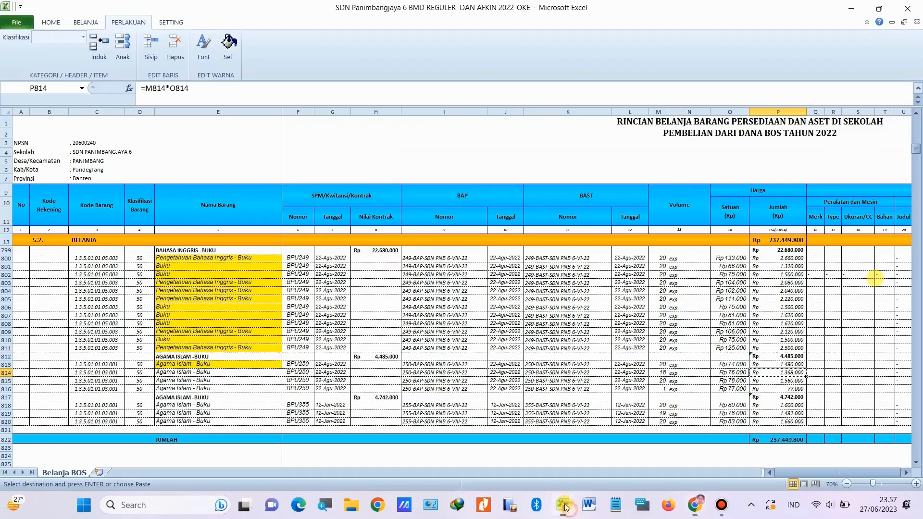
pyautogui.click(294, 364)
pyautogui.hotkey('ctrl', 'c')
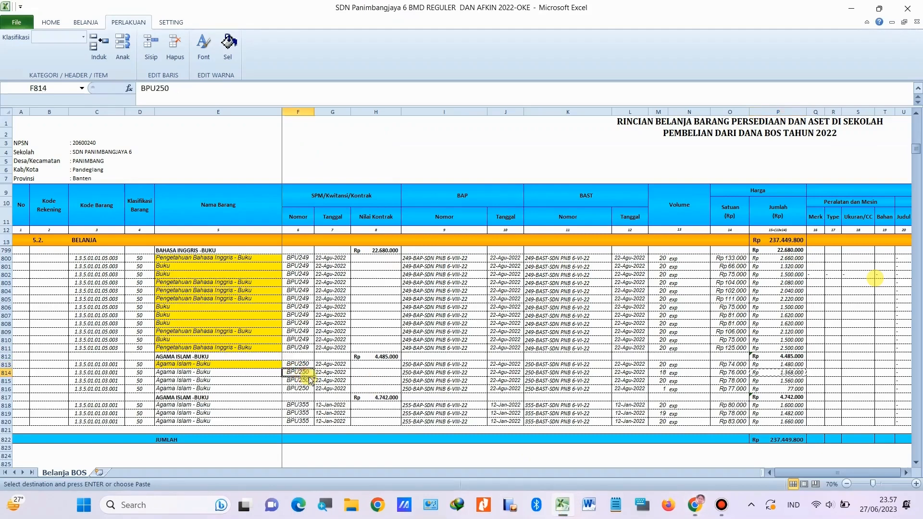
pyautogui.click(695, 505)
pyautogui.click(346, 217)
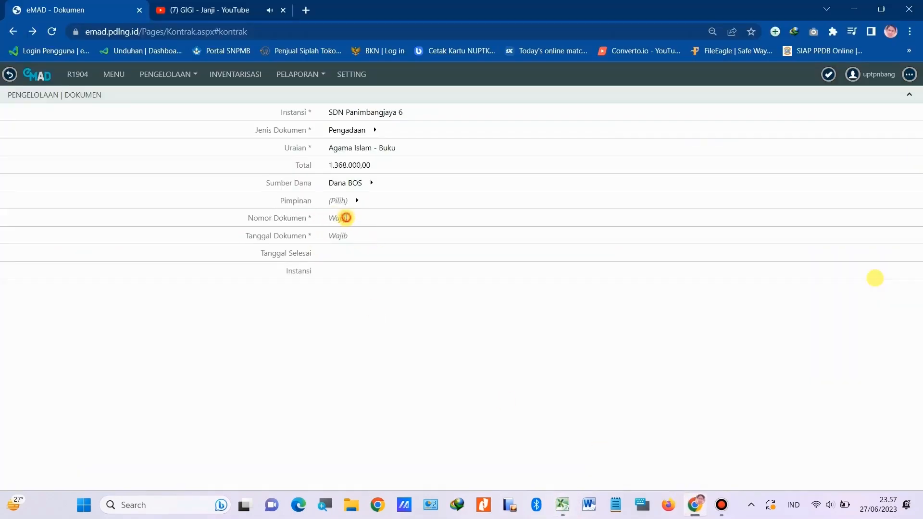
pyautogui.click(341, 236)
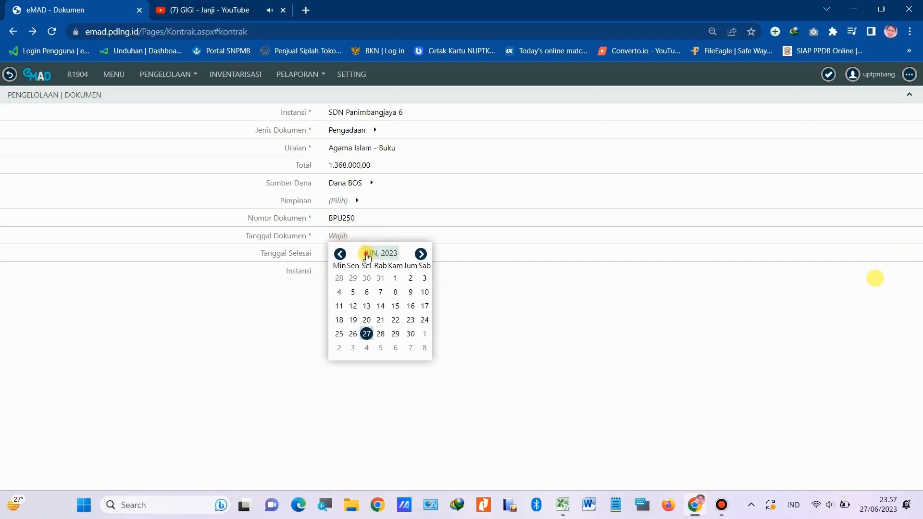
pyautogui.click(366, 253)
pyautogui.click(341, 254)
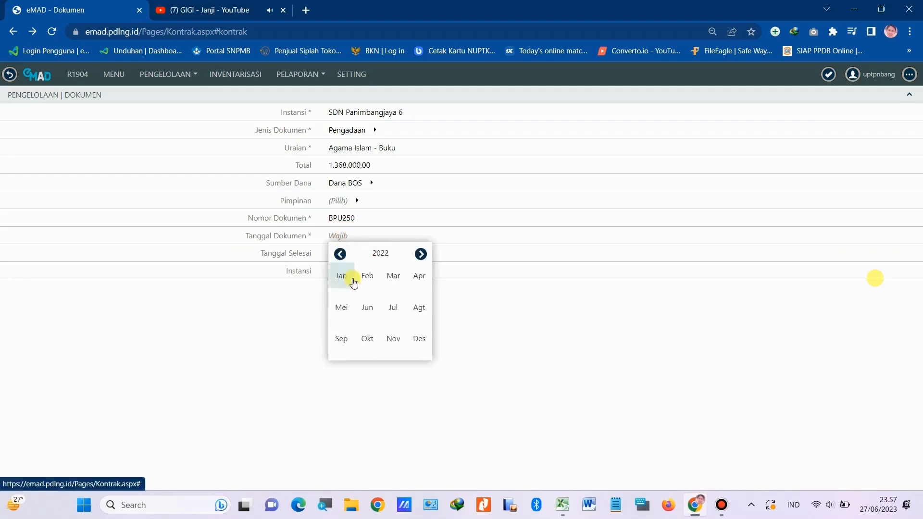
# - Look up the receipt date of row 814 in the Excel workbook and set Tanggal Dokumen in eMAD to 22/08/2022
pyautogui.click(573, 499)
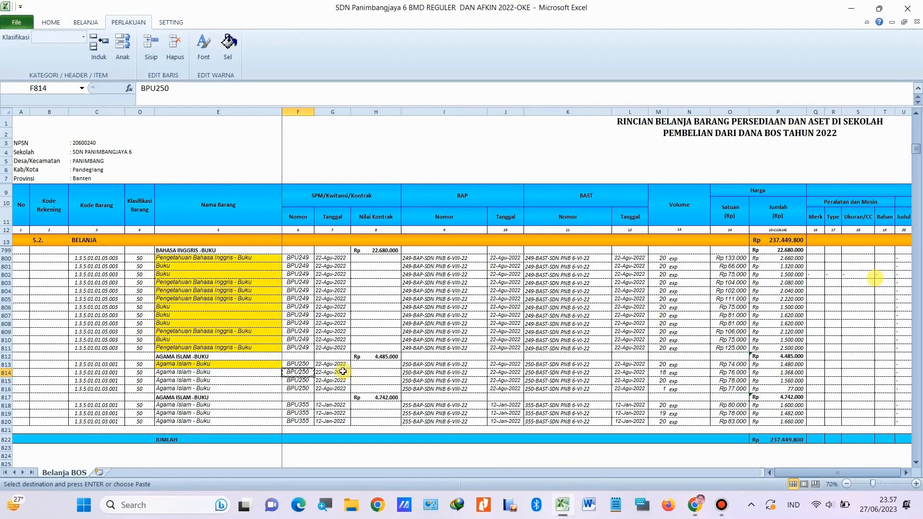
pyautogui.click(328, 373)
pyautogui.hotkey('ctrl', 'c')
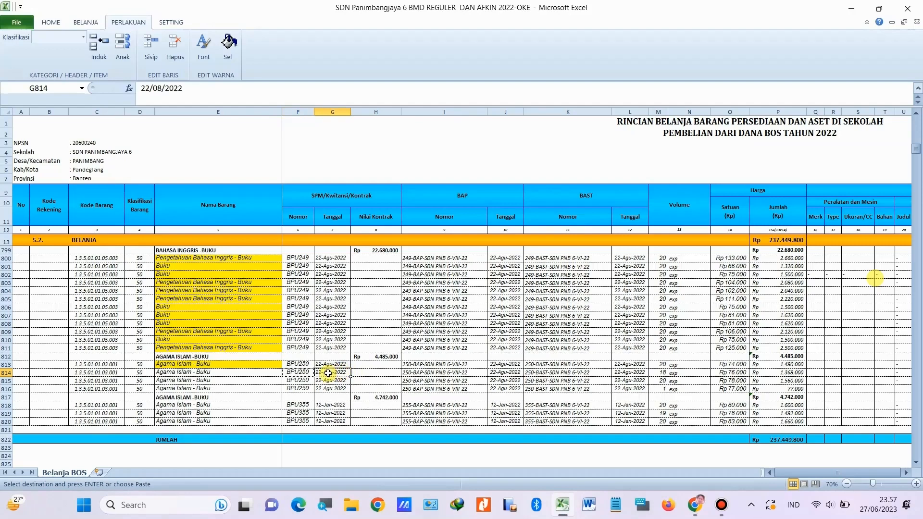
pyautogui.click(694, 505)
pyautogui.click(348, 234)
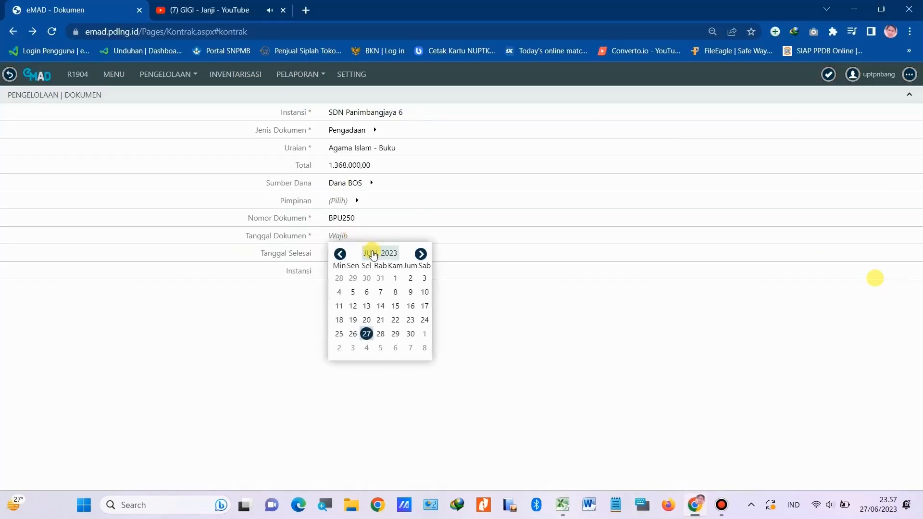
pyautogui.click(356, 252)
pyautogui.click(341, 254)
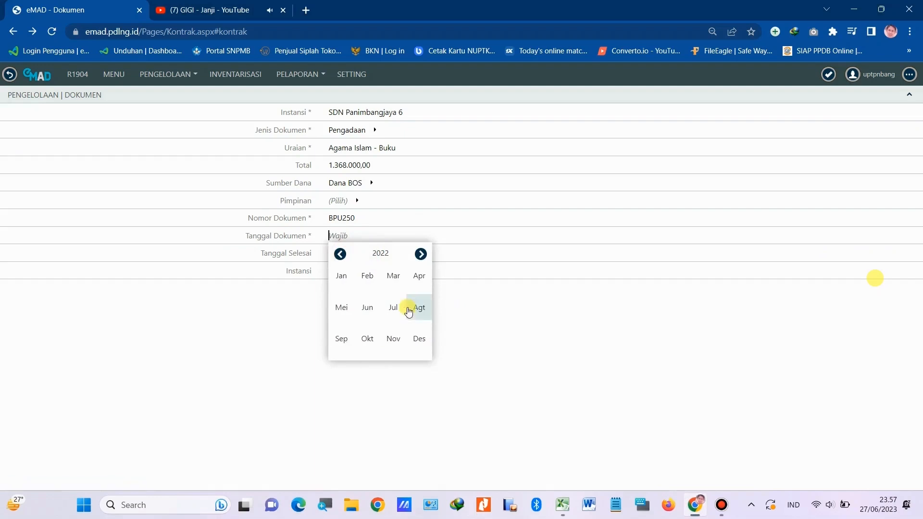
pyautogui.click(419, 308)
pyautogui.click(353, 320)
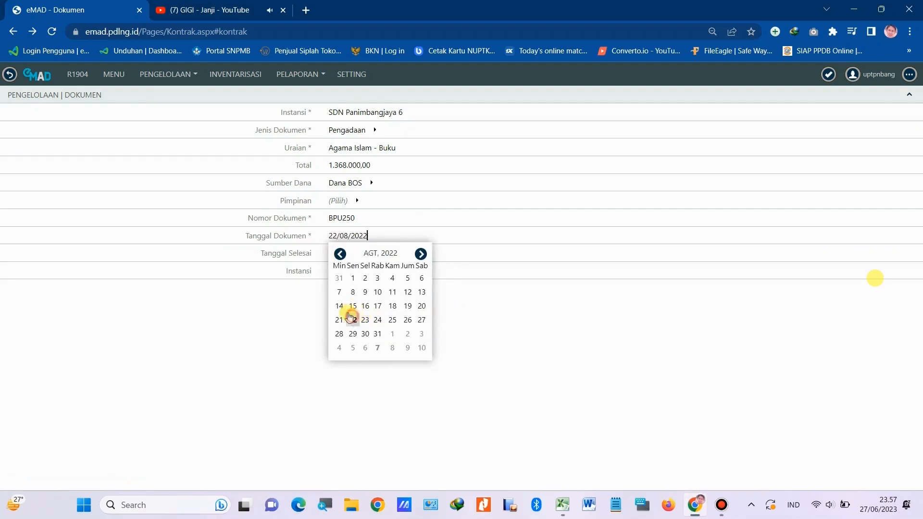
# - Copy the Tanggal Dokumen date 22/08/2022 into Tanggal Selesai
pyautogui.click(334, 238)
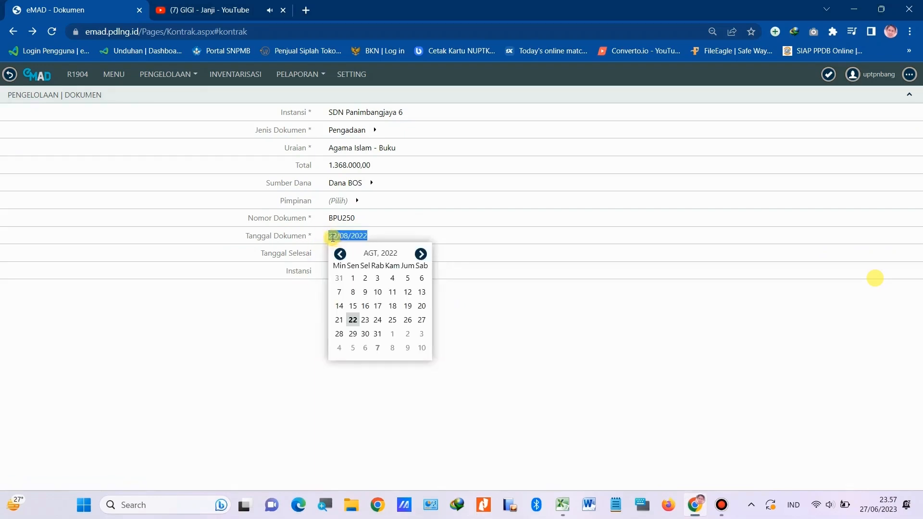
pyautogui.click(259, 345)
pyautogui.click(336, 253)
pyautogui.hotkey('ctrl', 'v')
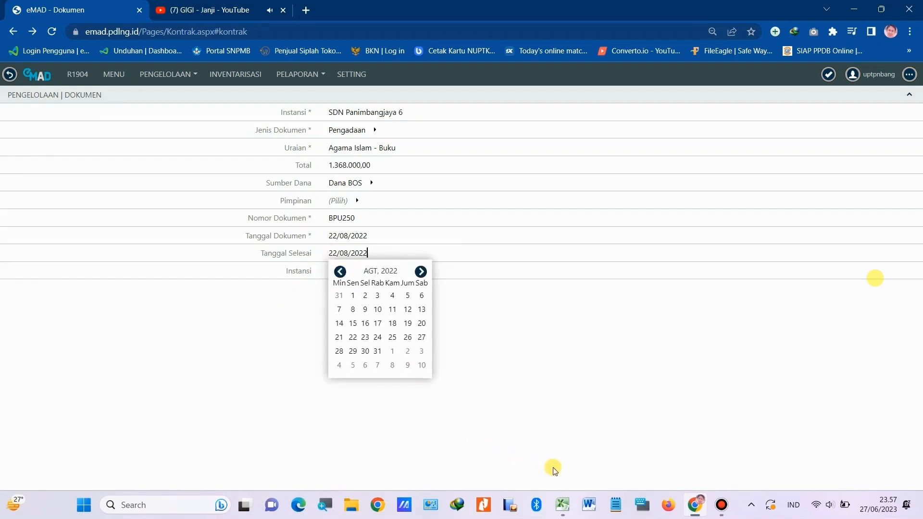
# - Save the BPU250 procurement document and start a new Kontrak Rincian for it
pyautogui.click(542, 425)
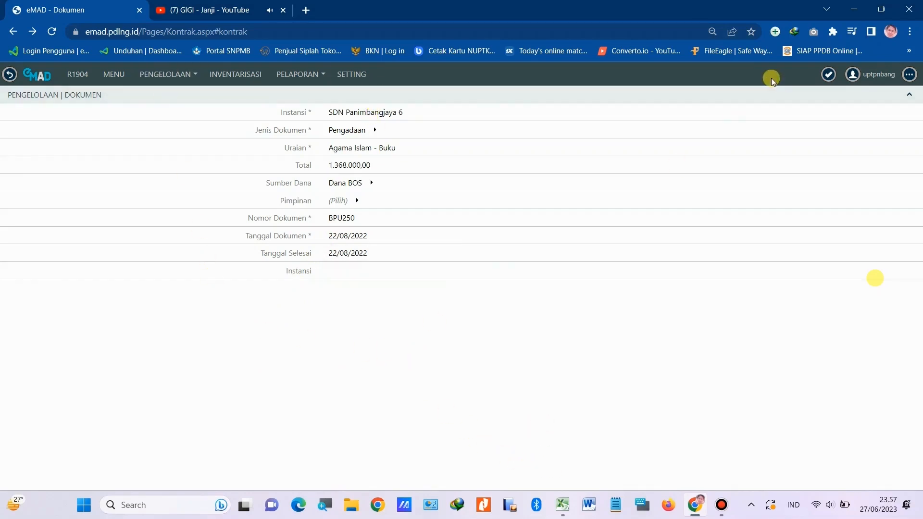
pyautogui.click(830, 76)
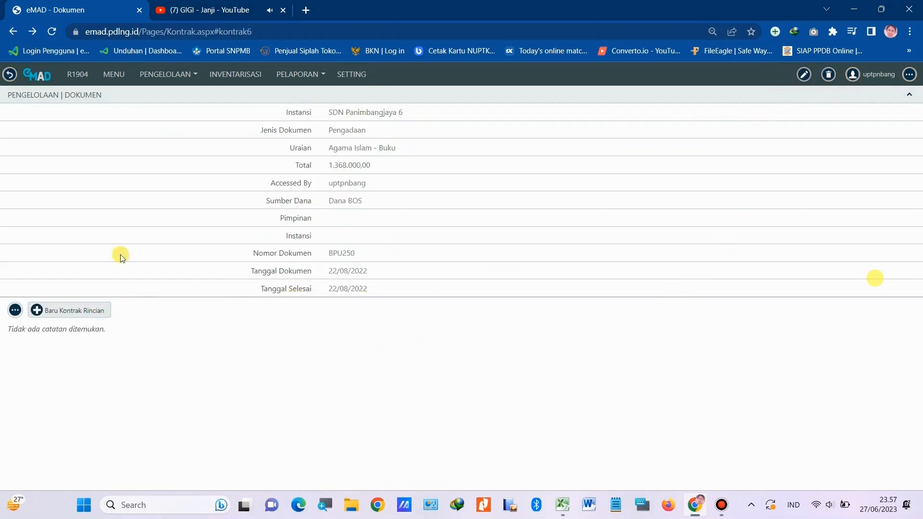
pyautogui.click(92, 315)
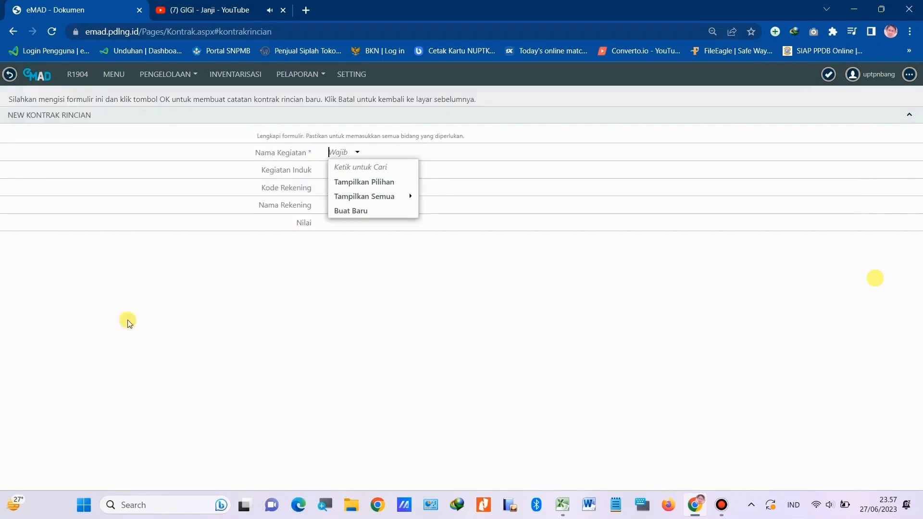
# - Set the Kontrak Rincian's Nama Kegiatan to Pengelolaan Dana BOS Sekolah Dasar
pyautogui.write('penge')
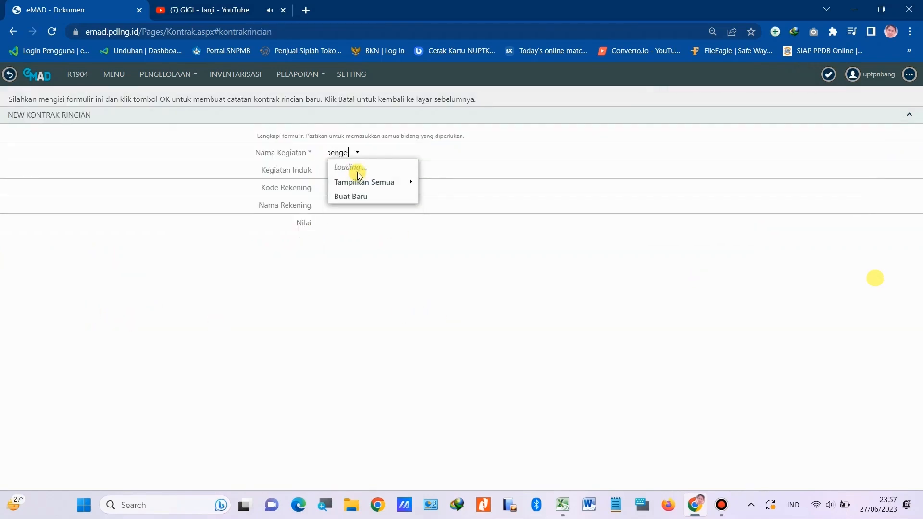
pyautogui.write('lic')
pyautogui.press('BackSpace')
pyautogui.write('olaan dana B')
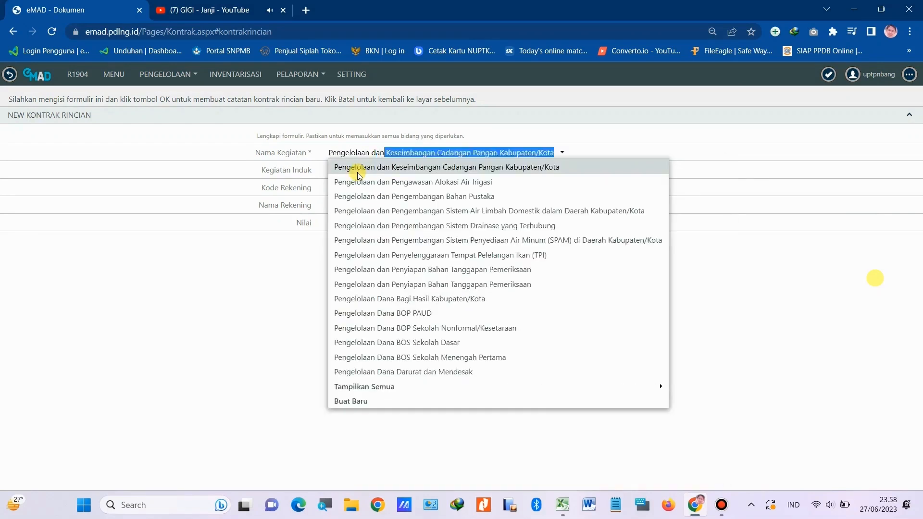
pyautogui.write('OS Sekolah Dasar')
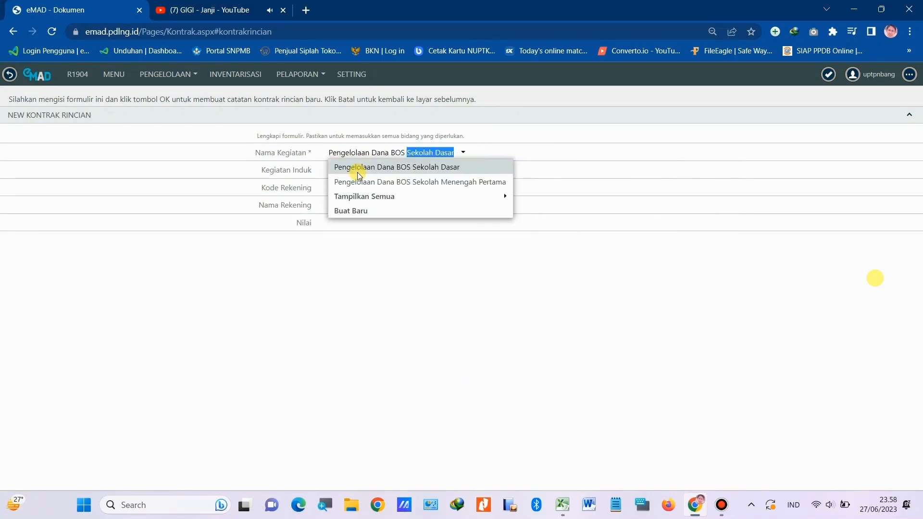
pyautogui.click(358, 168)
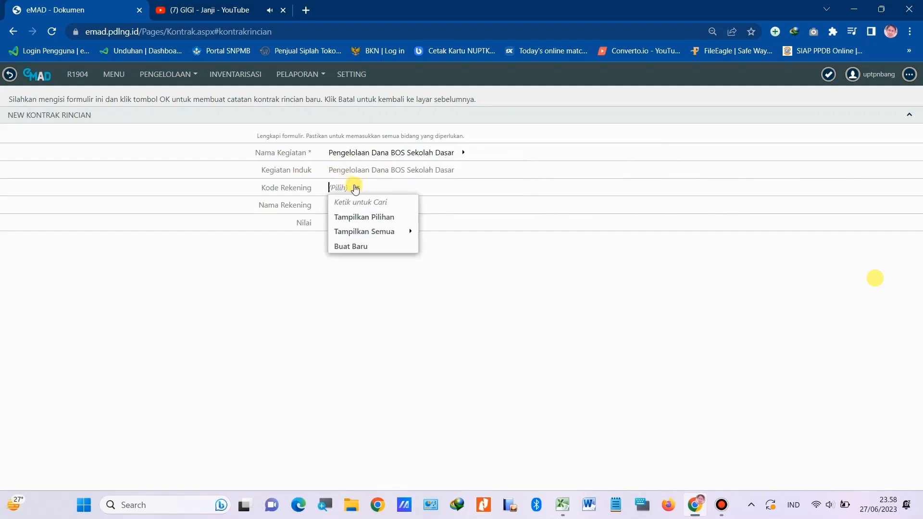
# - Set the Kode Rekening to Belanja Modal Aset Tetap Lainnya BOS
pyautogui.click(356, 188)
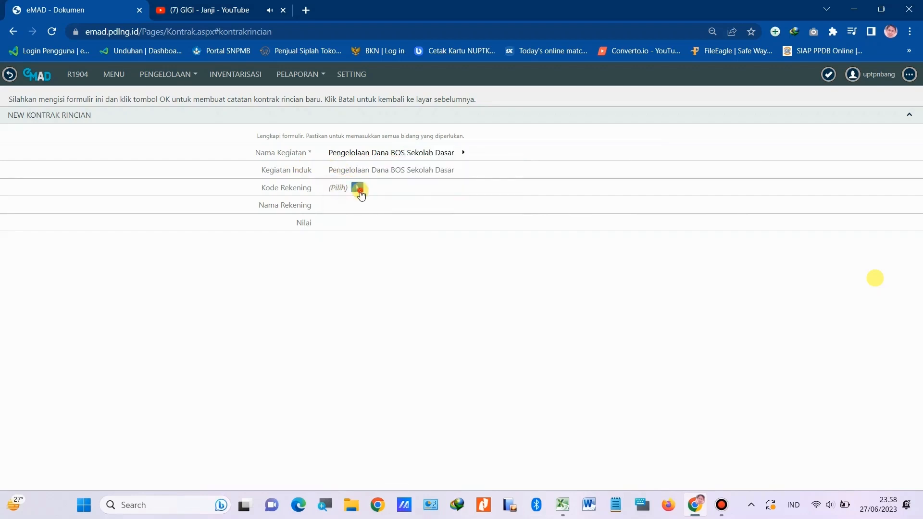
pyautogui.click(358, 189)
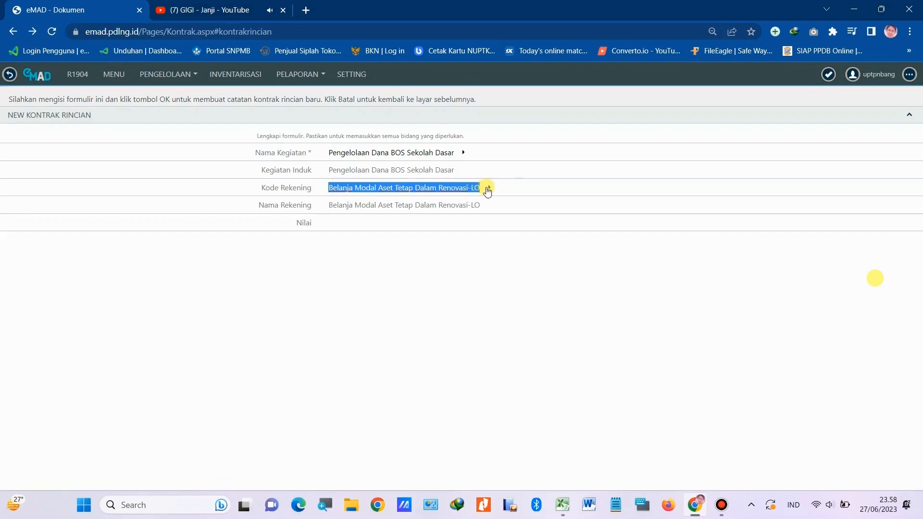
pyautogui.click(489, 188)
pyautogui.click(276, 151)
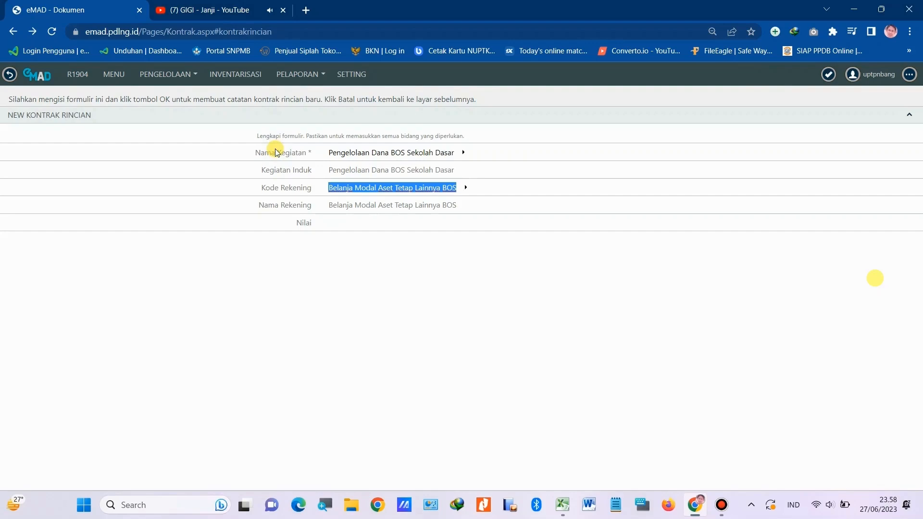
pyautogui.click(474, 295)
# - Check the account name in row 798 of the Excel workbook against the Kode Rekening chosen in eMAD
pyautogui.click(561, 505)
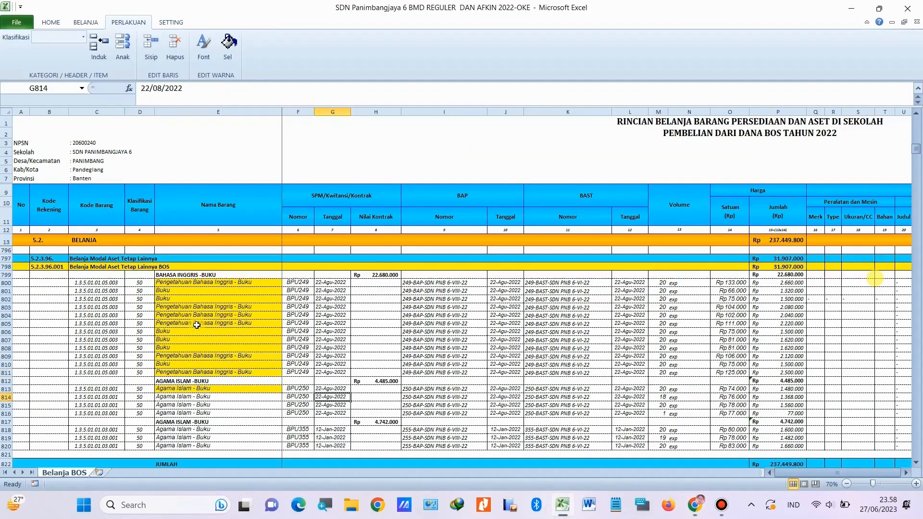
pyautogui.click(89, 266)
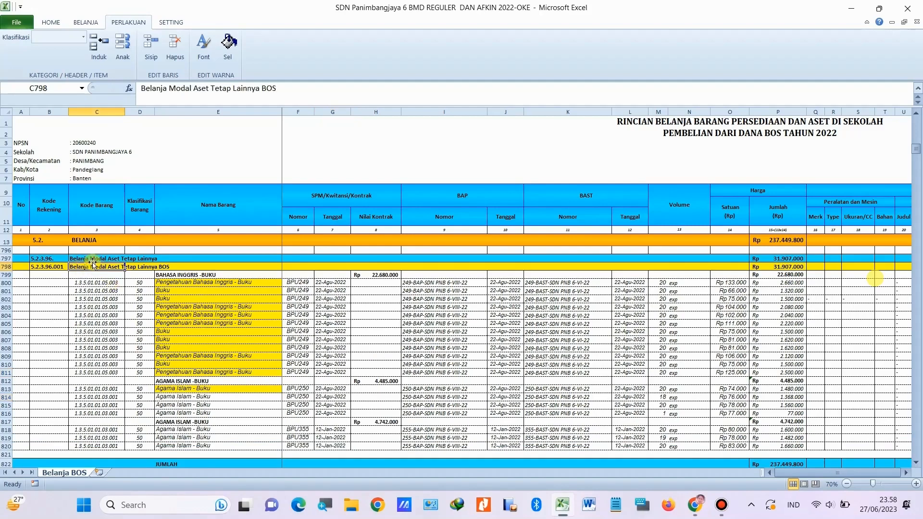
pyautogui.click(94, 257)
pyautogui.click(98, 267)
pyautogui.moveTo(141, 89); pyautogui.dragTo(278, 104)
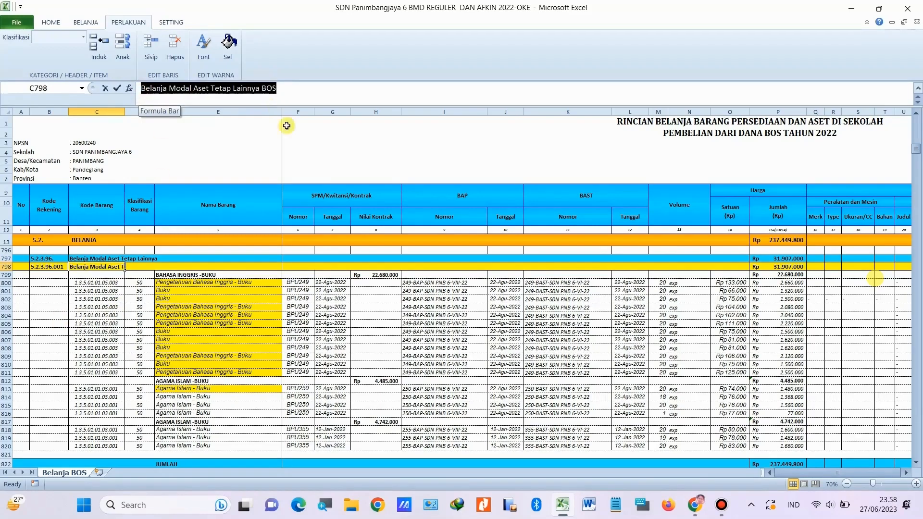
pyautogui.hotkey('ctrl', 'c')
pyautogui.press('Escape')
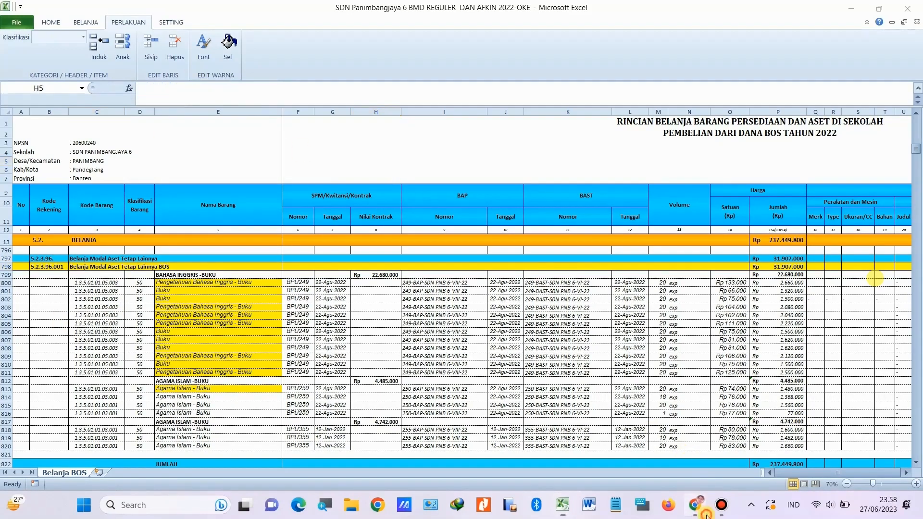
pyautogui.click(695, 505)
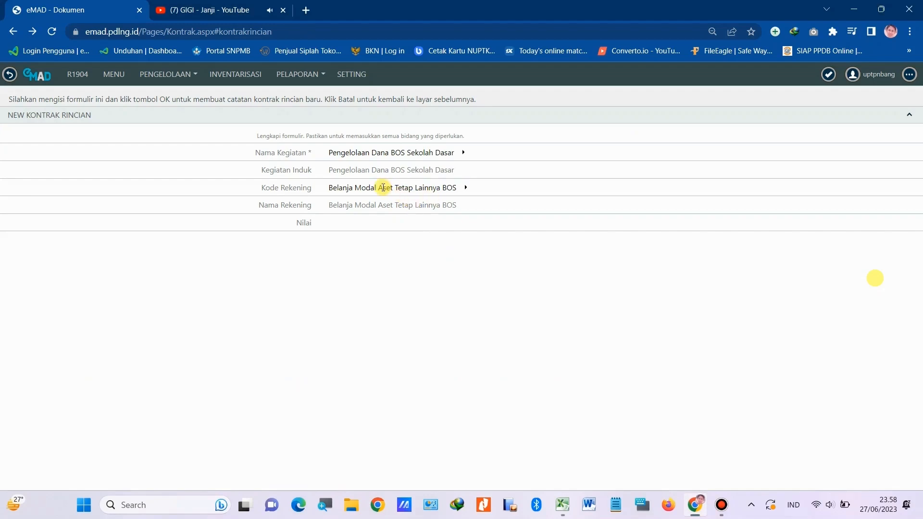
# - Copy the Jumlah amount 1.368.000 of row 814 from the Excel workbook into Nilai in eMAD and save the Kontrak Rincian
pyautogui.click(344, 225)
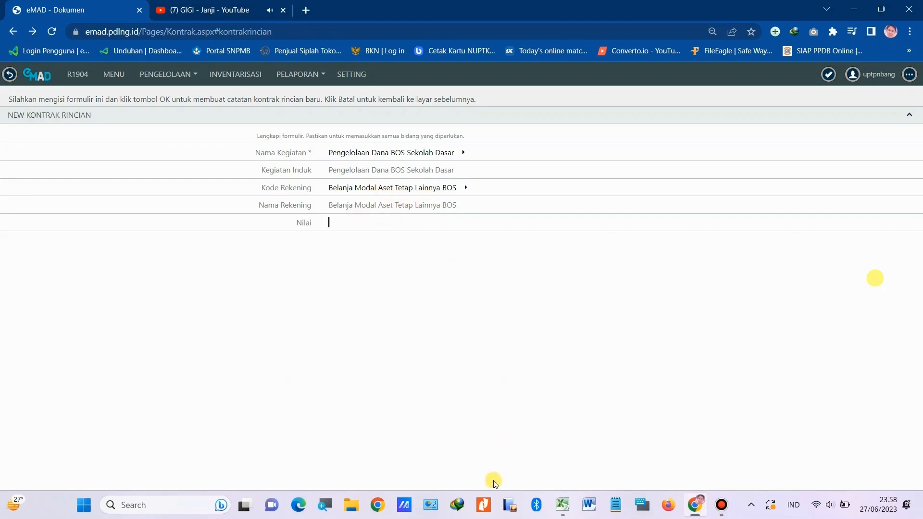
pyautogui.click(561, 505)
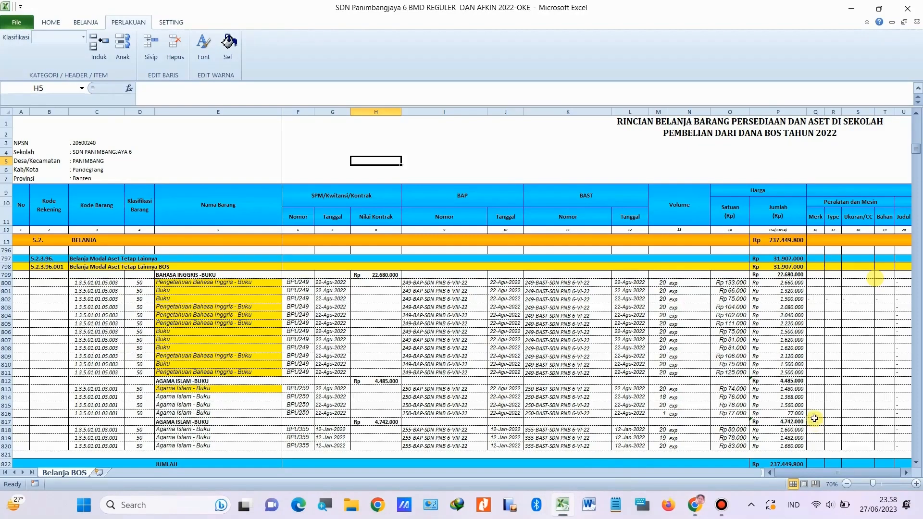
pyautogui.click(792, 398)
pyautogui.hotkey('ctrl', 'c')
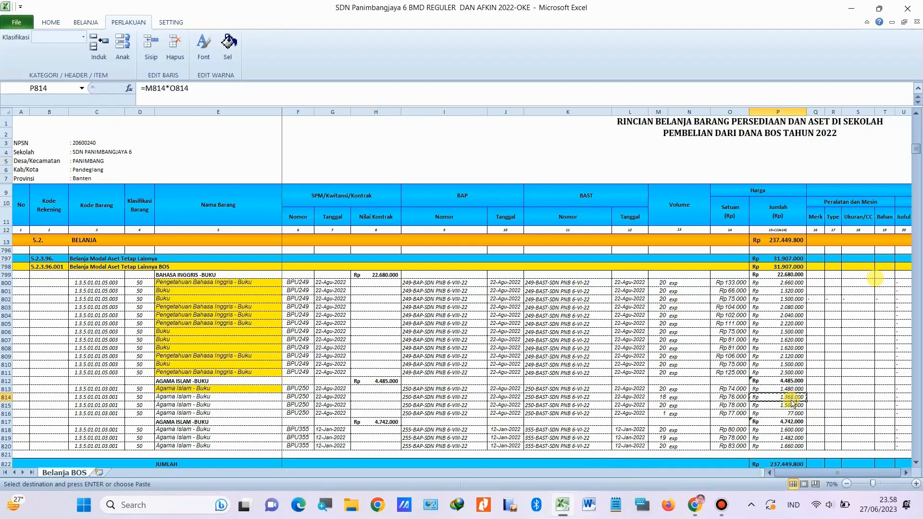
pyautogui.click(698, 505)
pyautogui.click(347, 222)
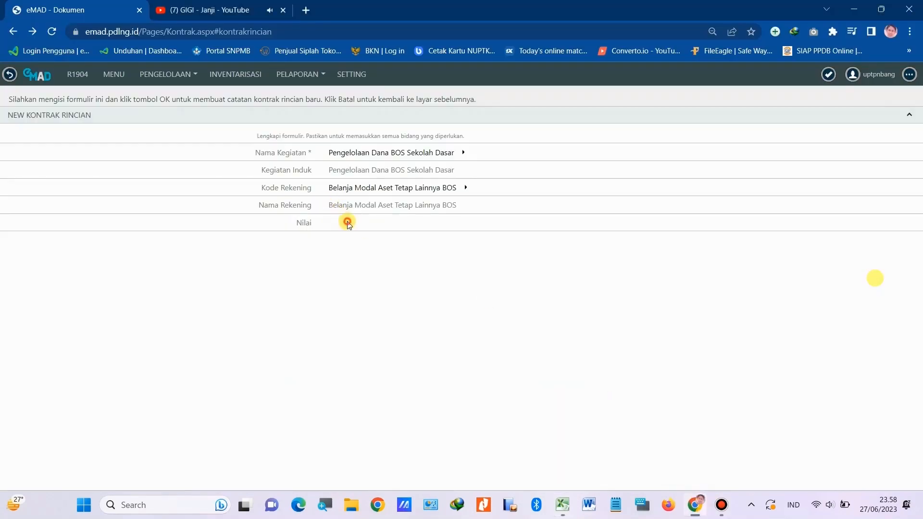
pyautogui.hotkey('ctrl', 'v')
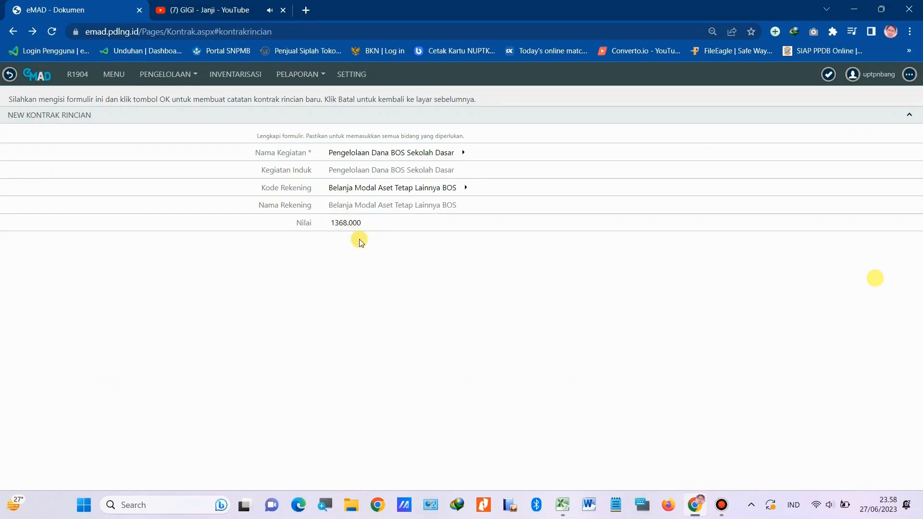
pyautogui.click(361, 241)
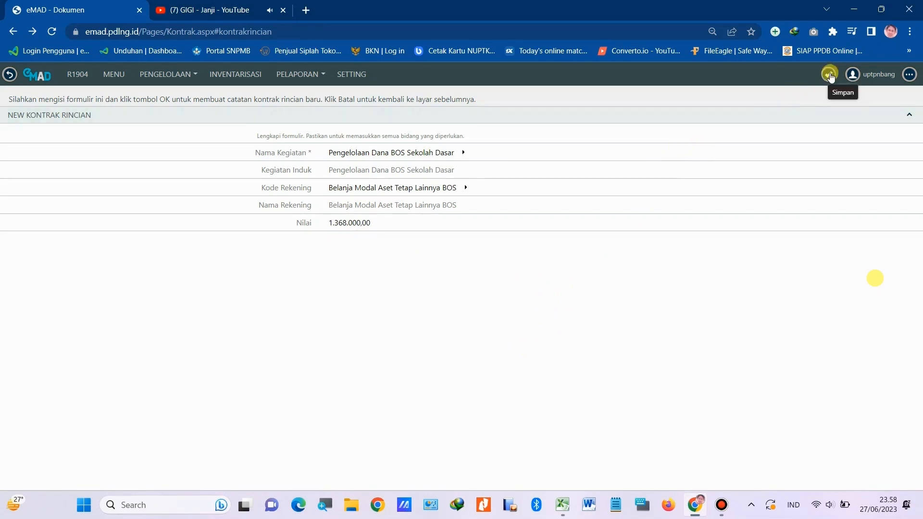
pyautogui.click(830, 75)
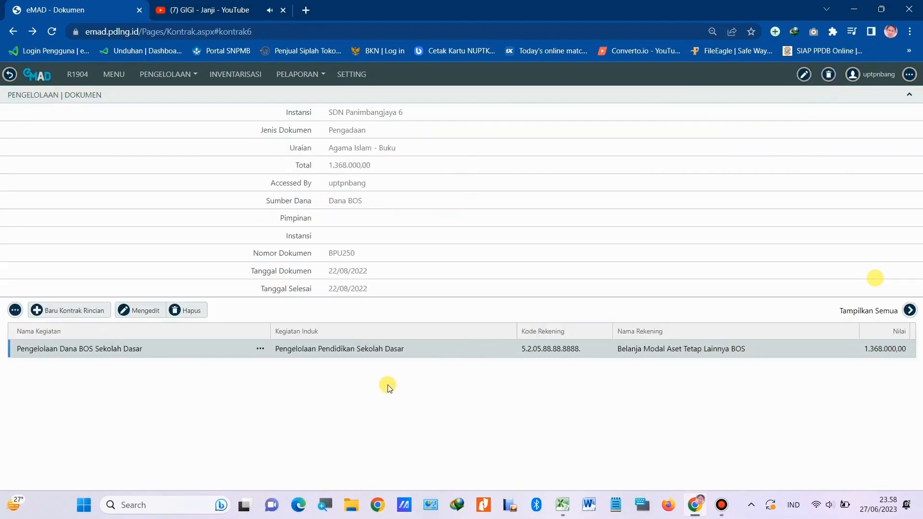
# - Open the Pengadaan records of SDN Panimbangjaya 6 and start a new Berita Acara
pyautogui.click(164, 77)
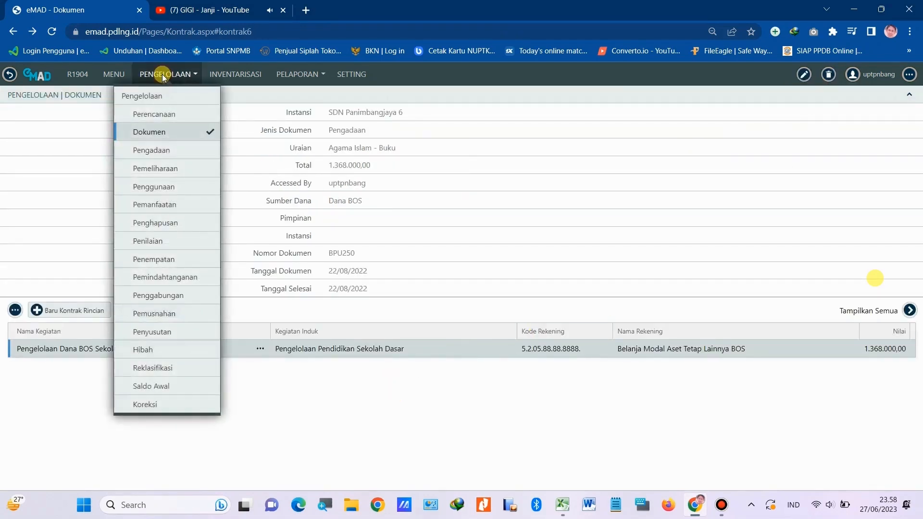
pyautogui.click(159, 151)
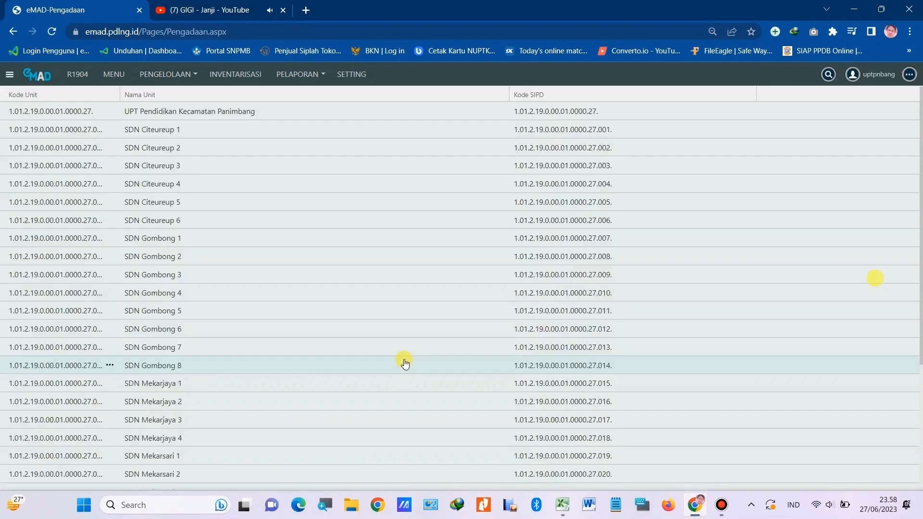
pyautogui.scroll(-3, 280, 316)
pyautogui.scroll(-3, 240, 418)
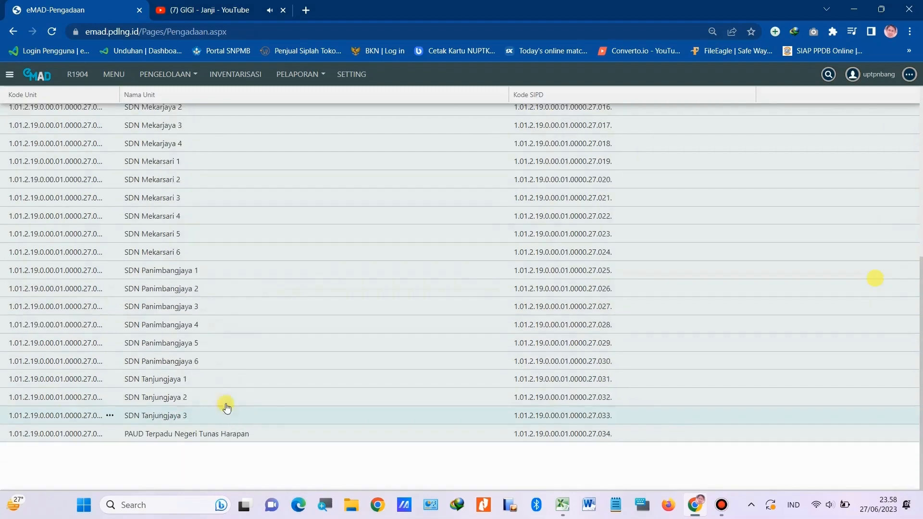
pyautogui.click(213, 364)
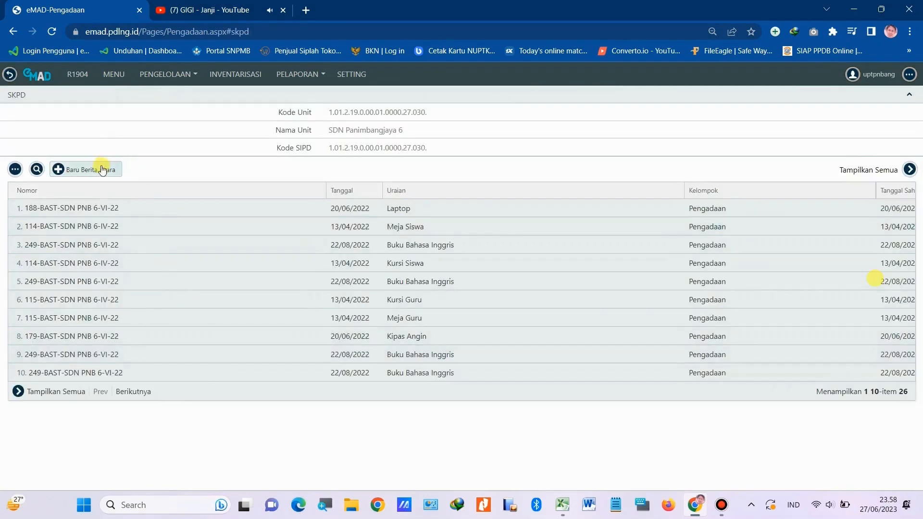
pyautogui.click(101, 172)
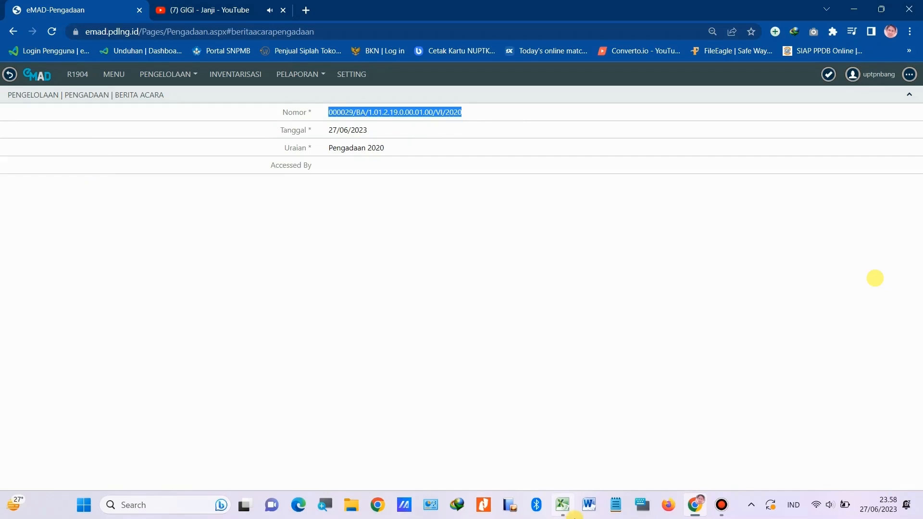
# - Copy the BAST number 250-BAST-SDN PNB 6-VI-22 of row 814 from the Excel workbook into the Berita Acara's Nomor in eMAD
pyautogui.click(563, 506)
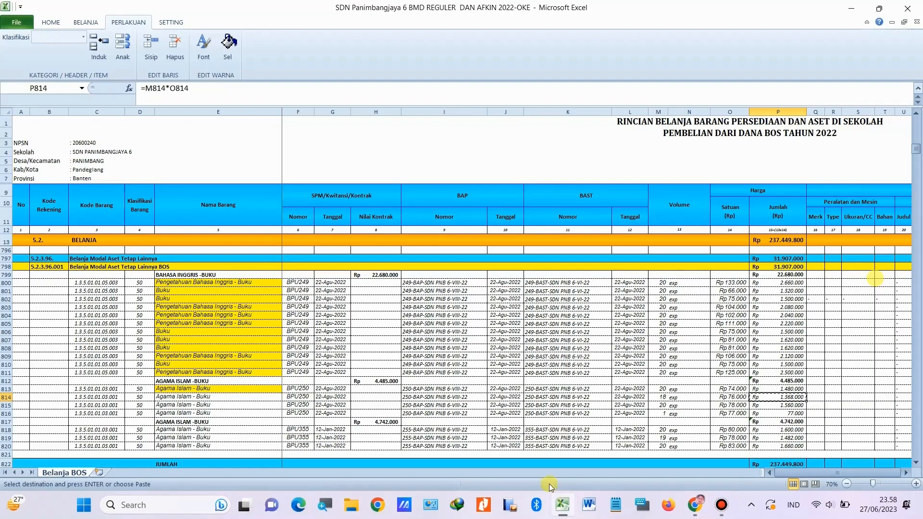
pyautogui.click(562, 397)
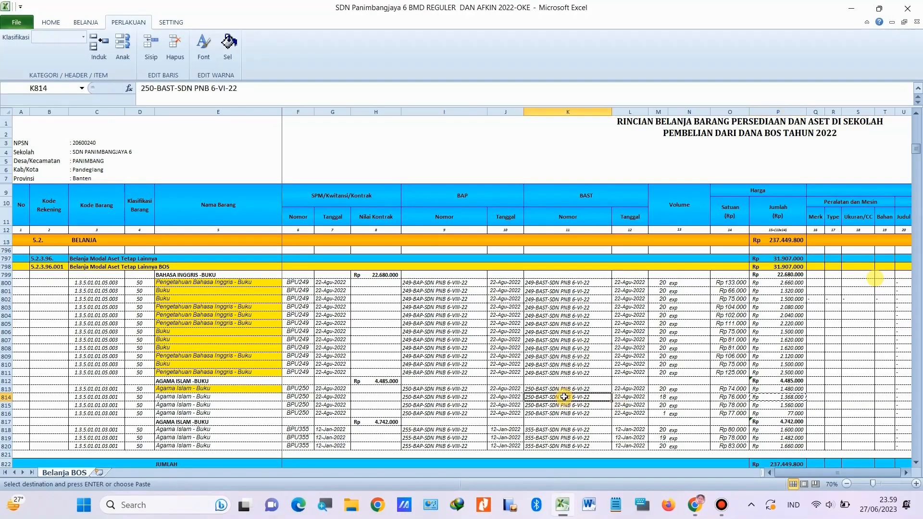
pyautogui.click(588, 194)
pyautogui.click(548, 397)
pyautogui.click(688, 509)
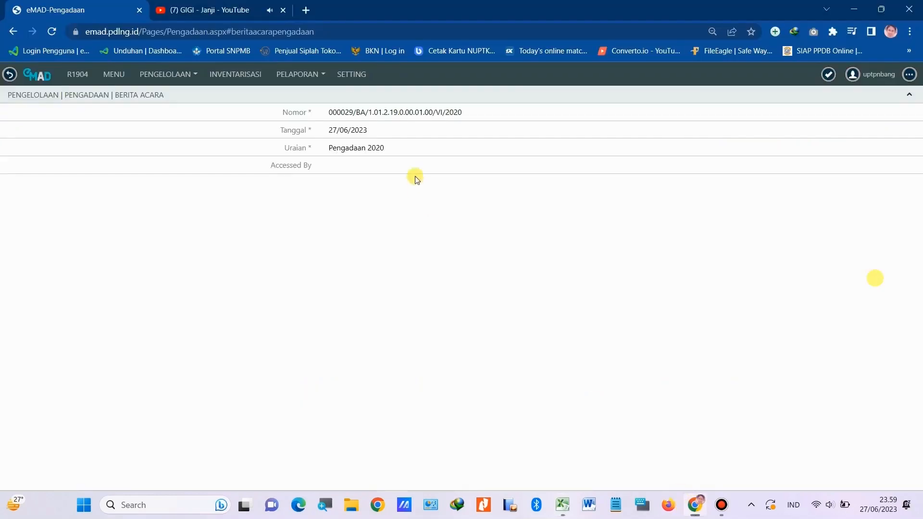
pyautogui.tripleClick(378, 113)
pyautogui.hotkey('ctrl', 'v')
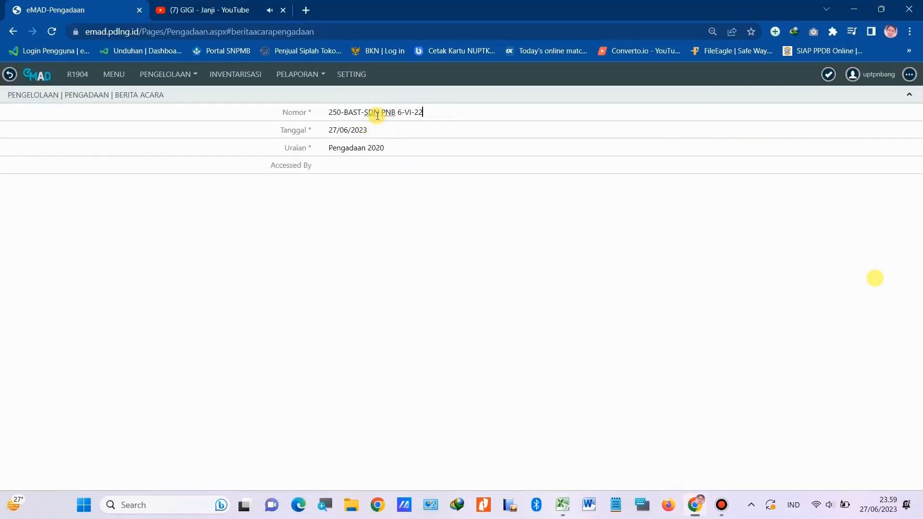
# - Set the Berita Acara's Tanggal to 22/08/2022, matching the BAST date of row 814 in the Excel workbook
pyautogui.click(394, 131)
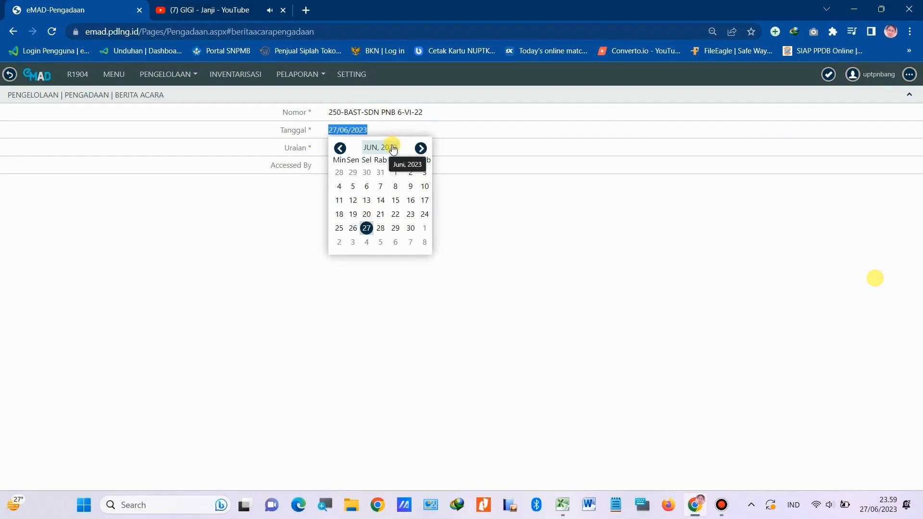
pyautogui.click(572, 514)
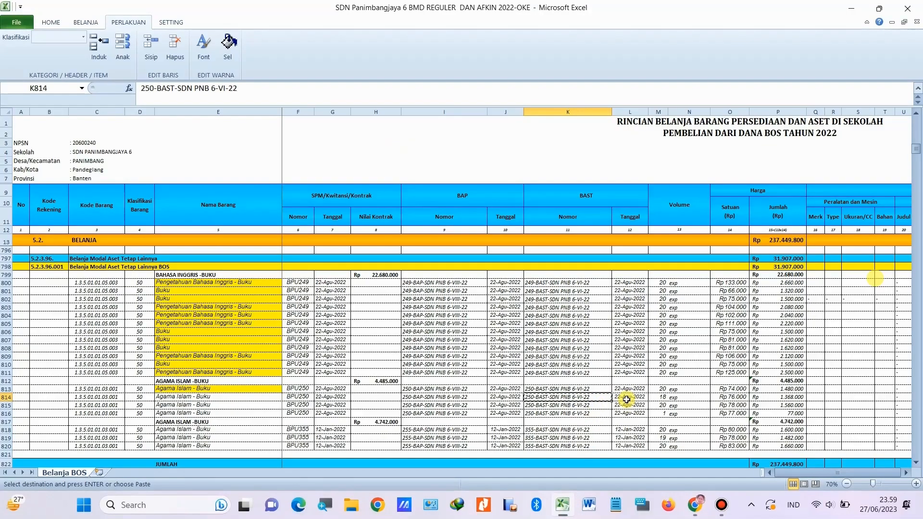
pyautogui.click(696, 510)
pyautogui.click(376, 131)
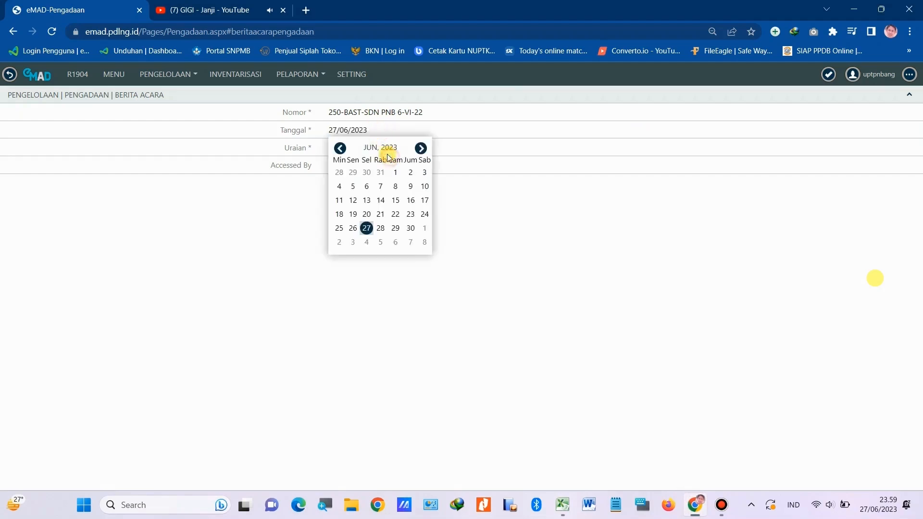
pyautogui.click(381, 148)
pyautogui.click(340, 149)
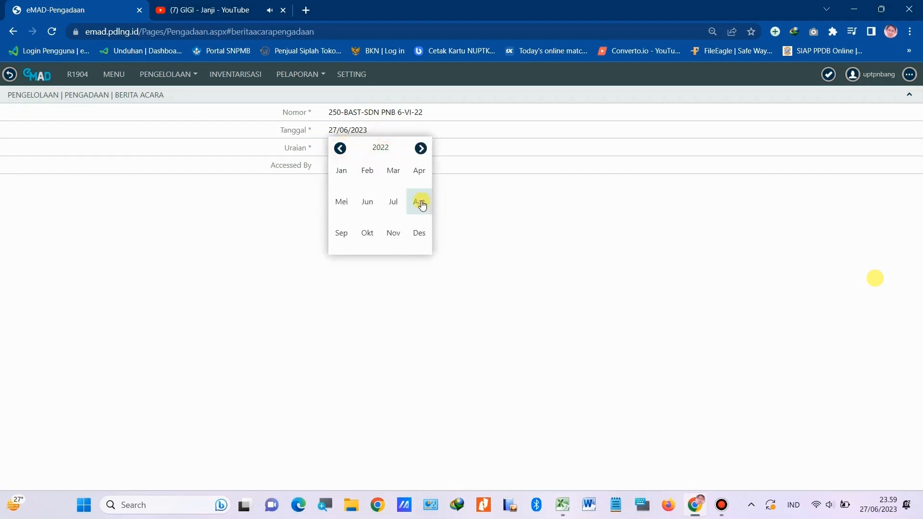
pyautogui.click(420, 202)
pyautogui.click(273, 218)
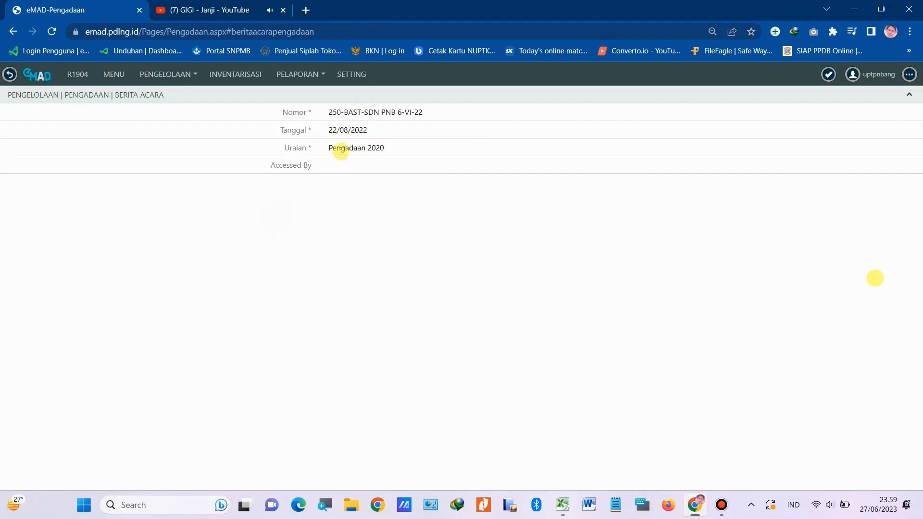
# - Copy the Nama Barang "Agama Islam - Buku" of row 814 from the Excel workbook into Uraian in eMAD and save the Berita Acara
pyautogui.tripleClick(342, 149)
pyautogui.click(561, 504)
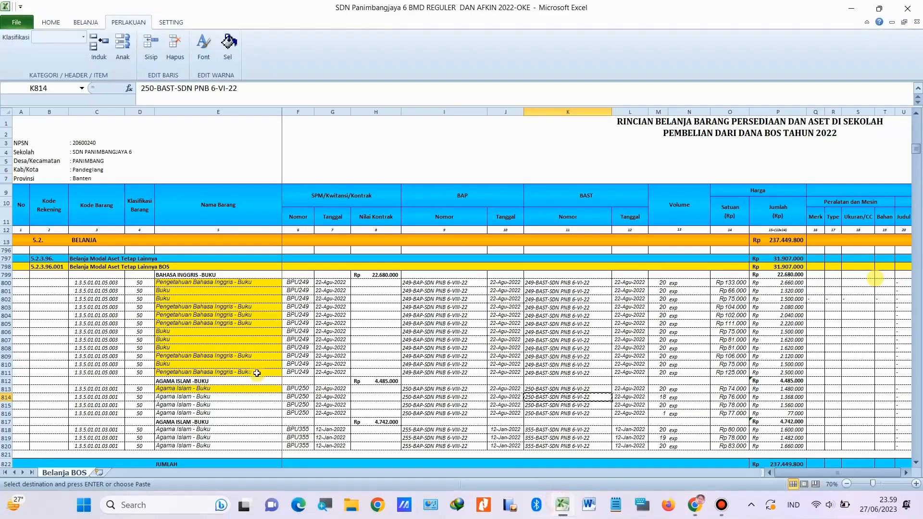
pyautogui.click(214, 397)
pyautogui.hotkey('ctrl', 'c')
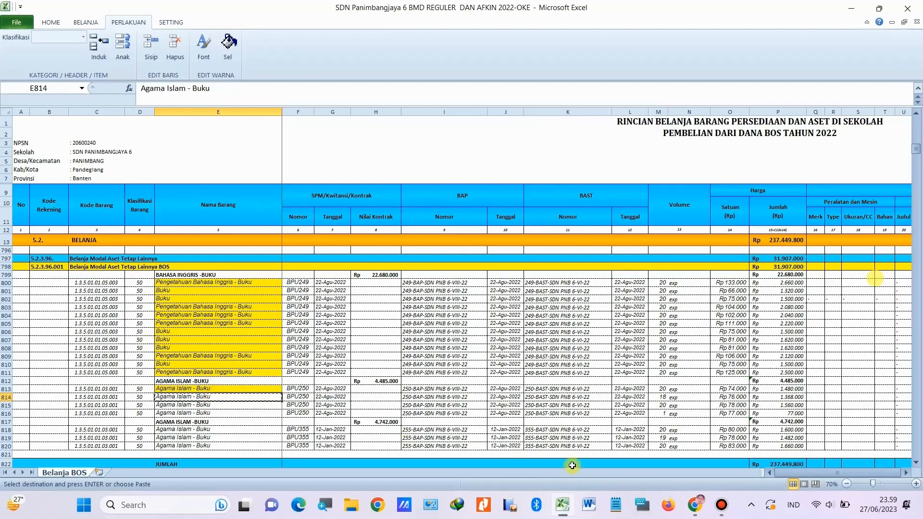
pyautogui.click(695, 504)
pyautogui.tripleClick(374, 146)
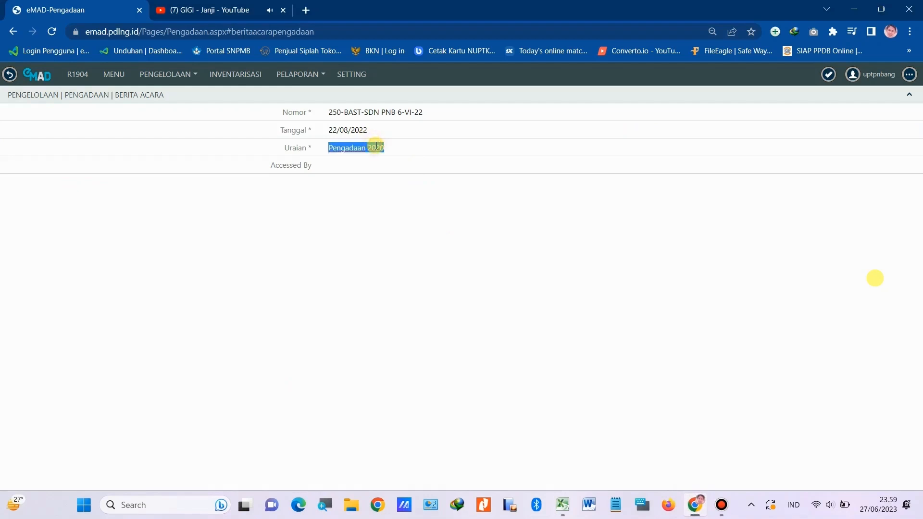
pyautogui.hotkey('ctrl', 'v')
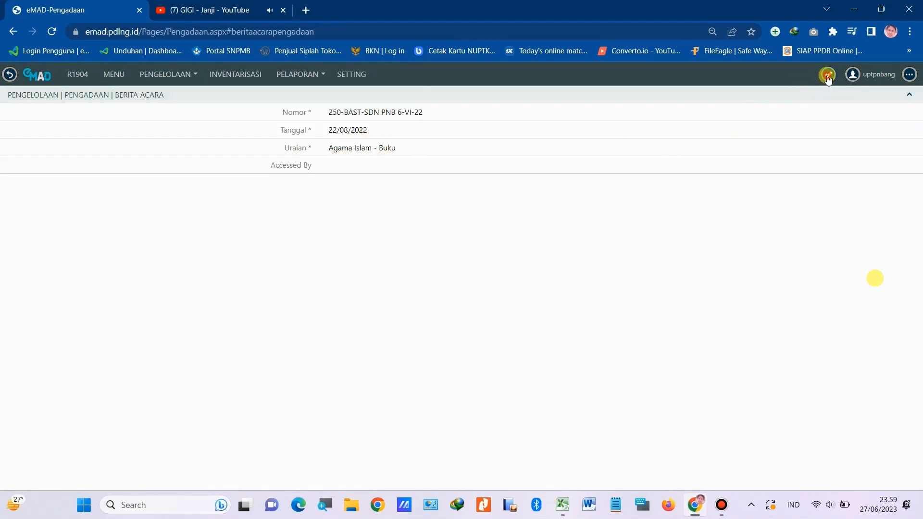
pyautogui.click(828, 74)
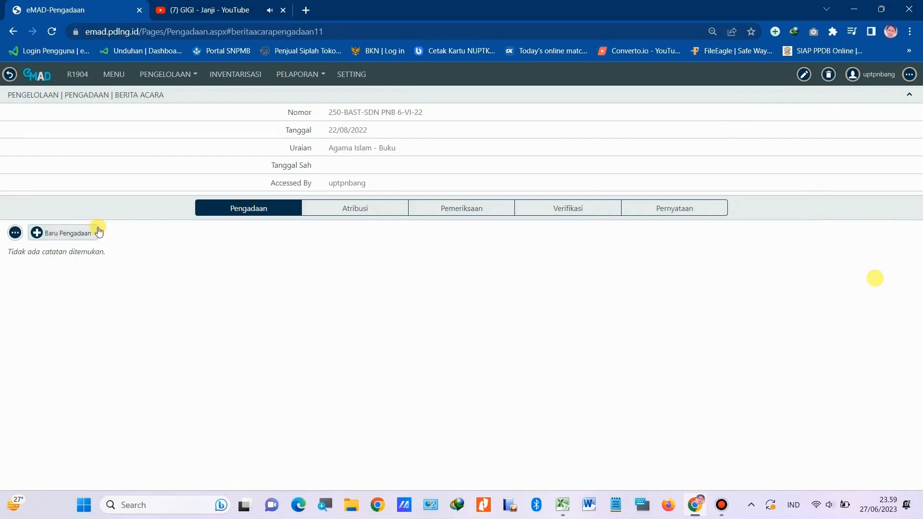
# - Start a new Pengadaan under the Berita Acara with Nomor Urut 1 and Jenis Aset Tetap Lainnya
pyautogui.click(85, 234)
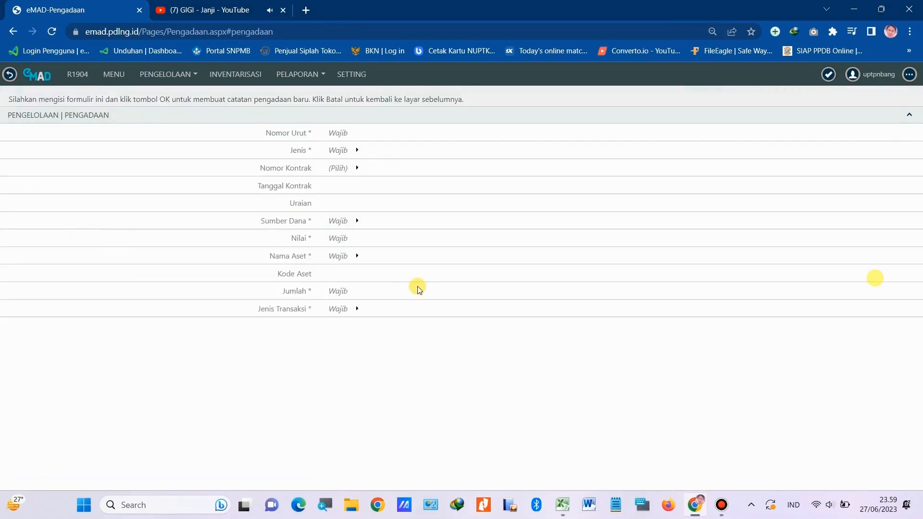
pyautogui.write('1')
pyautogui.click(357, 150)
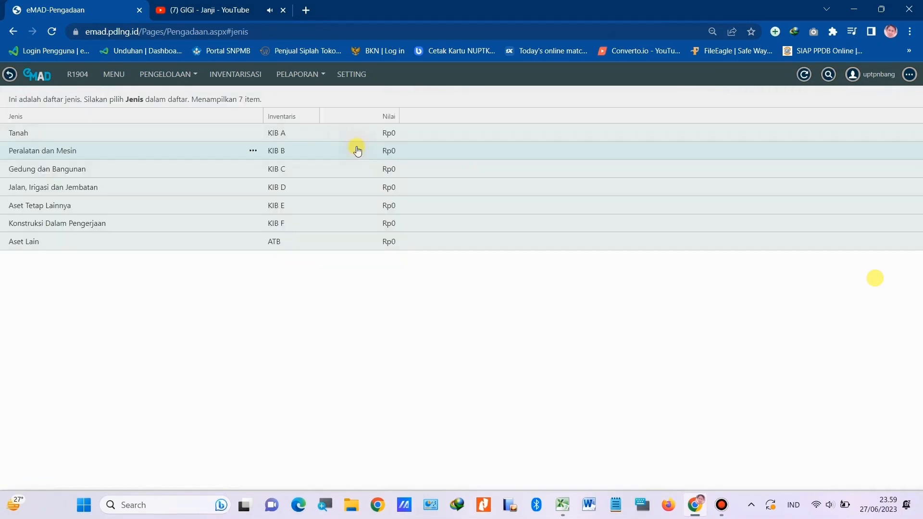
pyautogui.click(62, 207)
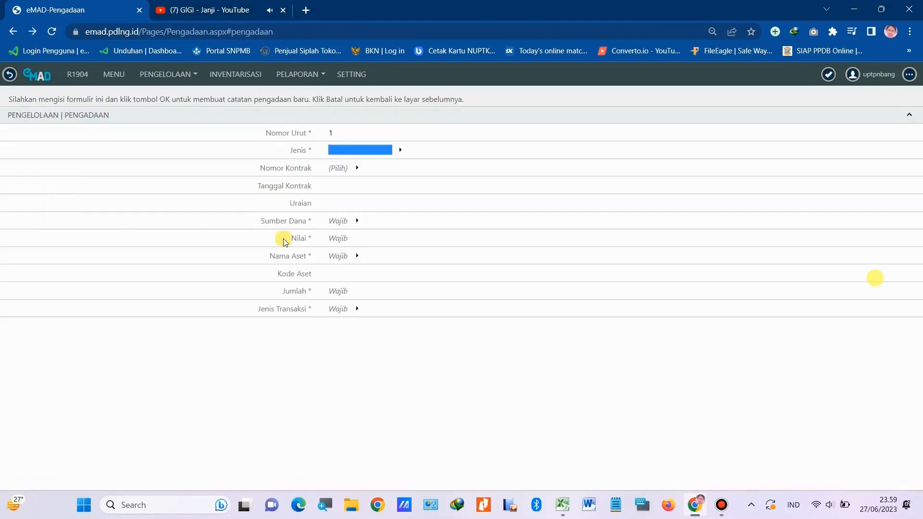
# - Open the Nomor Kontrak choices in eMAD and compare the contract totals with the Jumlah of row 814 in the Excel workbook
pyautogui.click(357, 168)
pyautogui.scroll(-5, 364, 342)
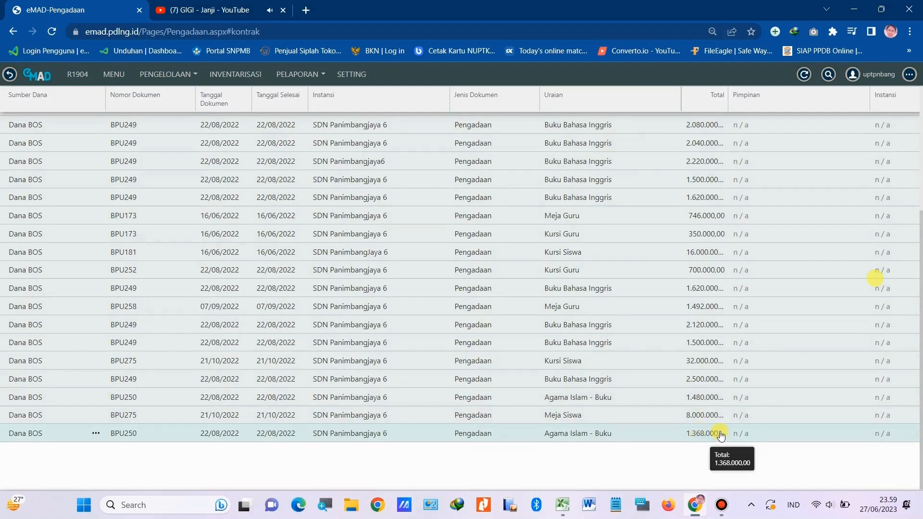
pyautogui.click(563, 505)
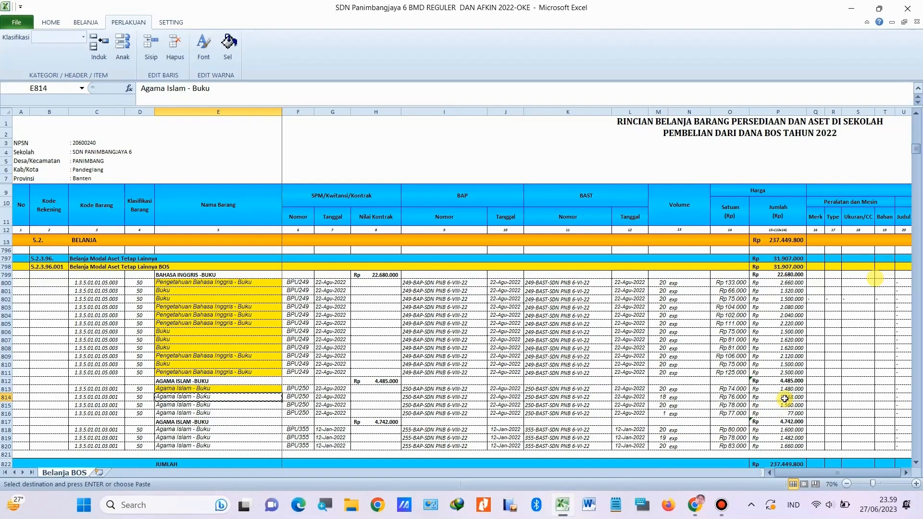
pyautogui.click(917, 484)
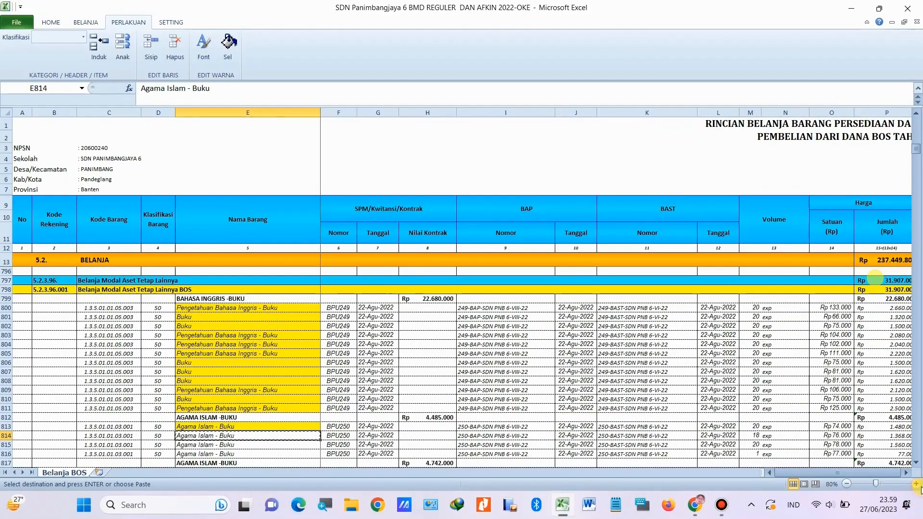
pyautogui.scroll(-2, 894, 491)
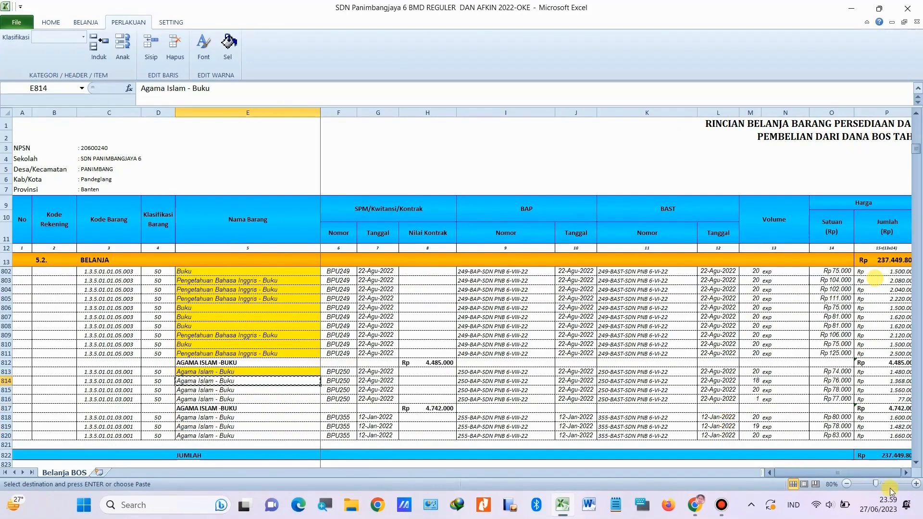
pyautogui.click(906, 472)
pyautogui.click(851, 374)
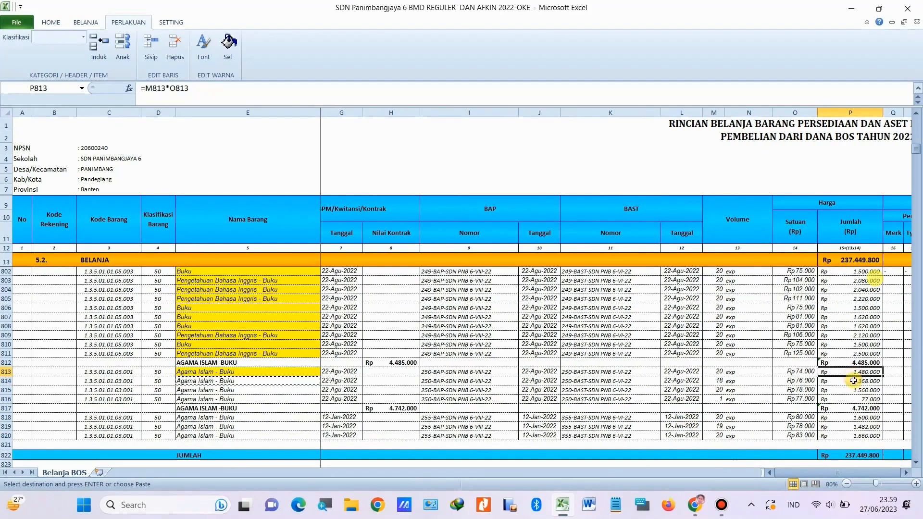
pyautogui.click(853, 381)
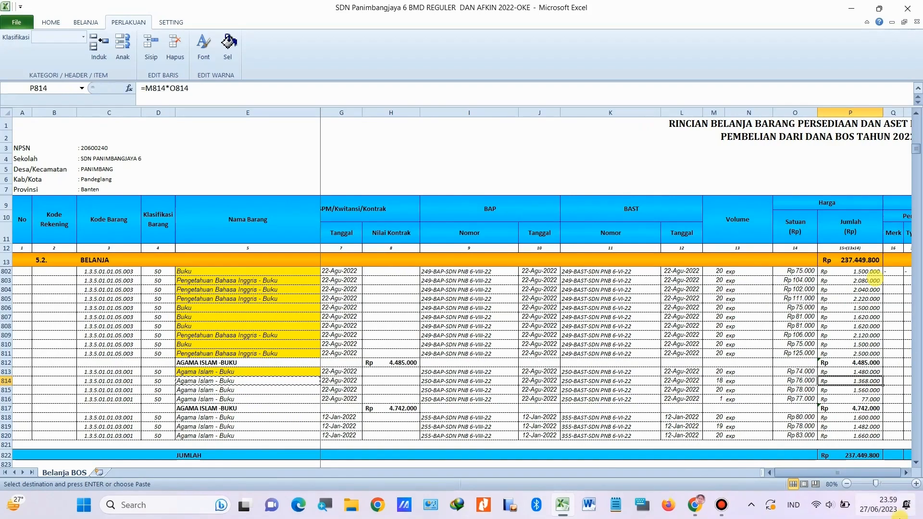
pyautogui.press('super+plus')
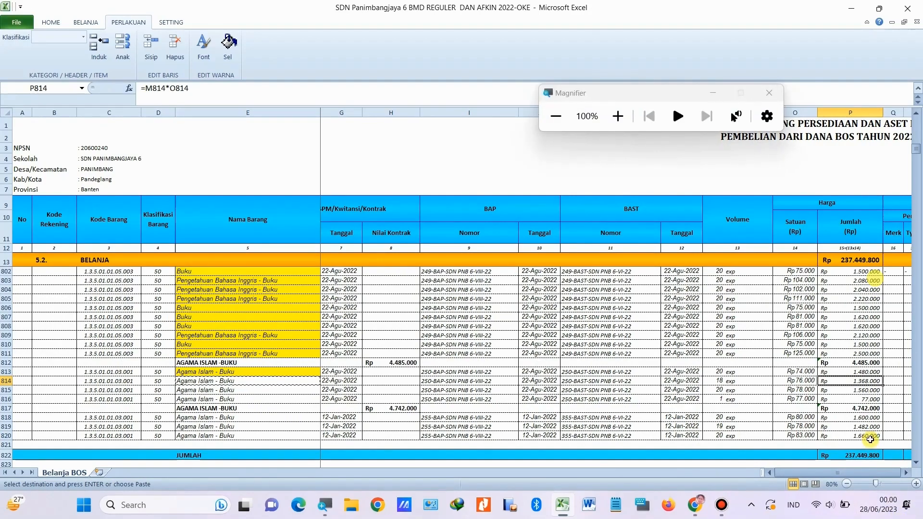
pyautogui.press('super+plus')
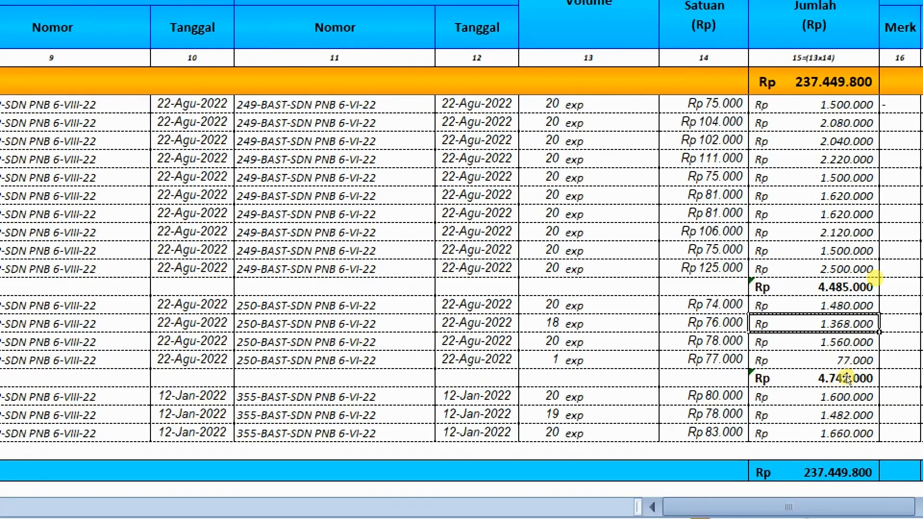
pyautogui.press('super+minus')
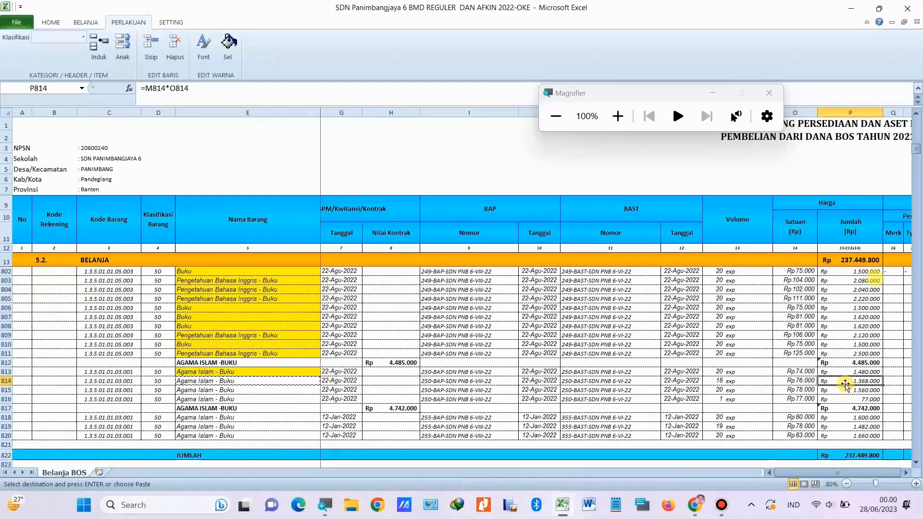
# - Back in eMAD, choose the BPU250 contract for Agama Islam - Buku with total 1.368.000 as Nomor Kontrak
pyautogui.click(695, 505)
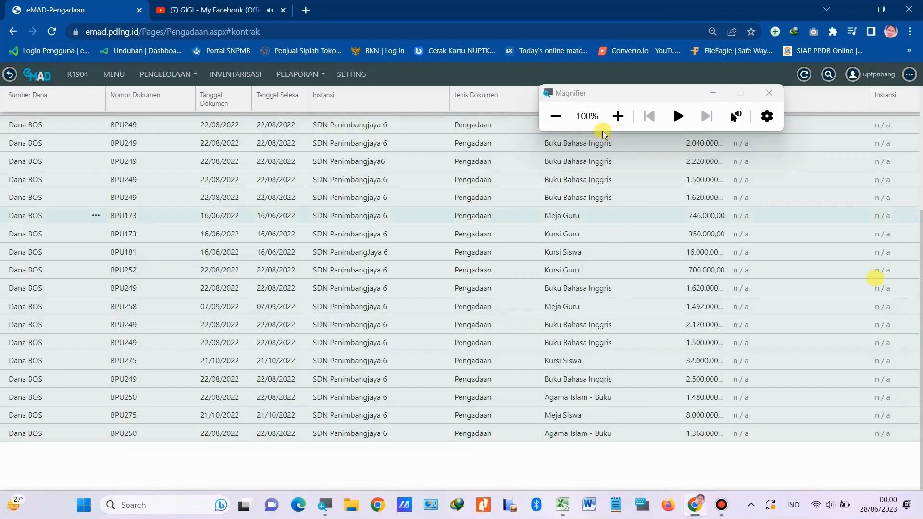
pyautogui.click(713, 98)
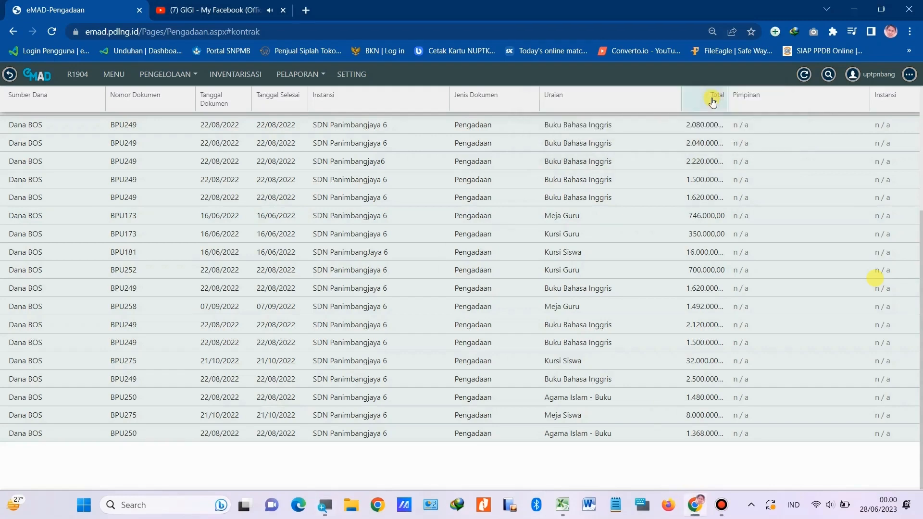
pyautogui.click(673, 438)
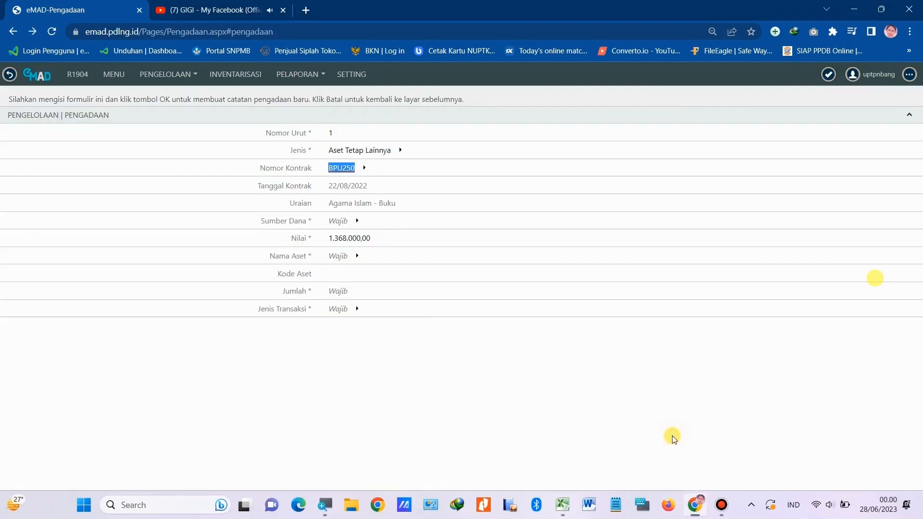
# - Open the Nama Aset choices in eMAD and select the Kode Barang 1.3.5.01.01.03.001 of row 814 in the Excel workbook
pyautogui.click(352, 273)
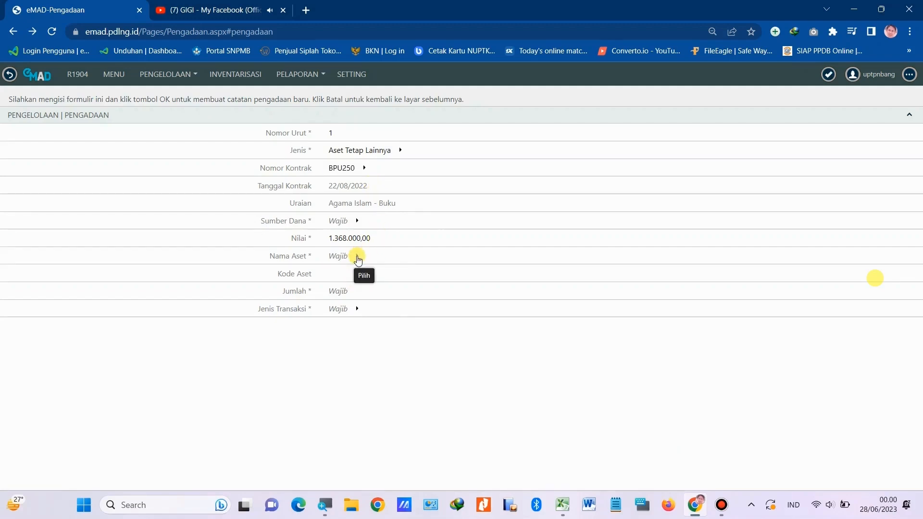
pyautogui.click(357, 258)
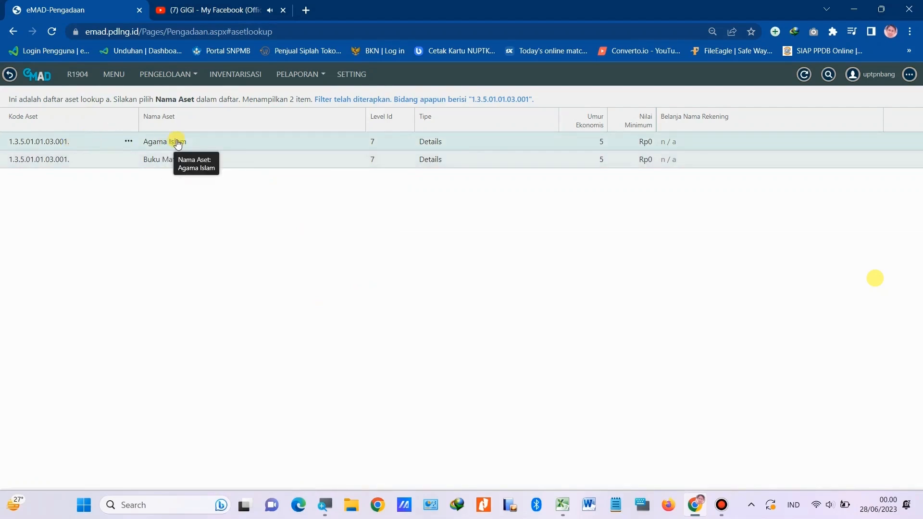
pyautogui.click(828, 73)
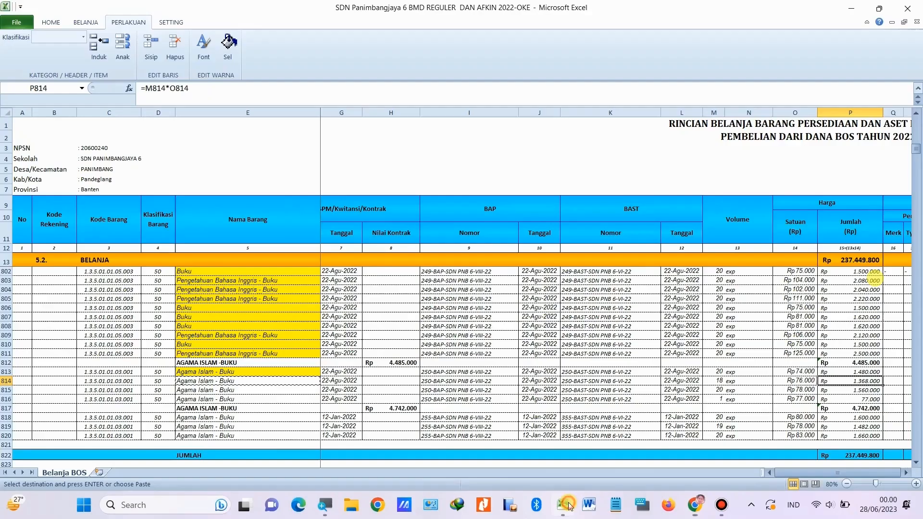
pyautogui.click(563, 504)
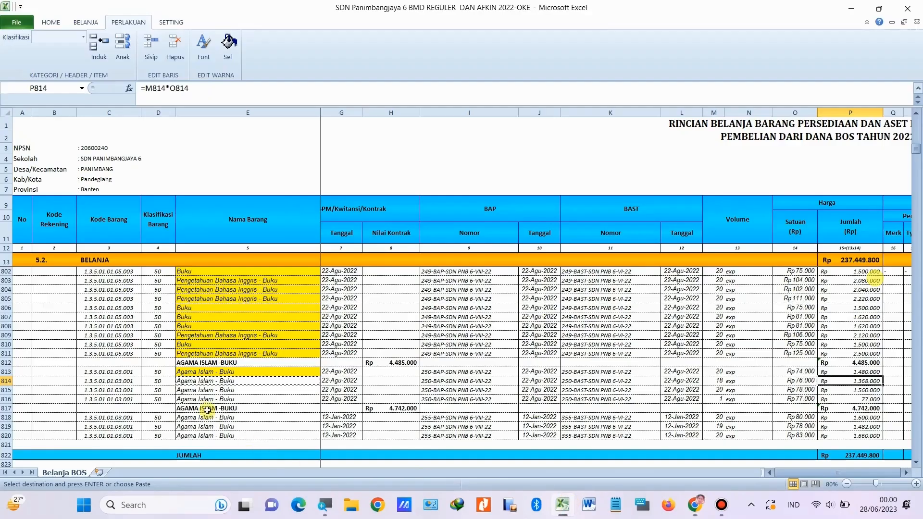
pyautogui.click(114, 382)
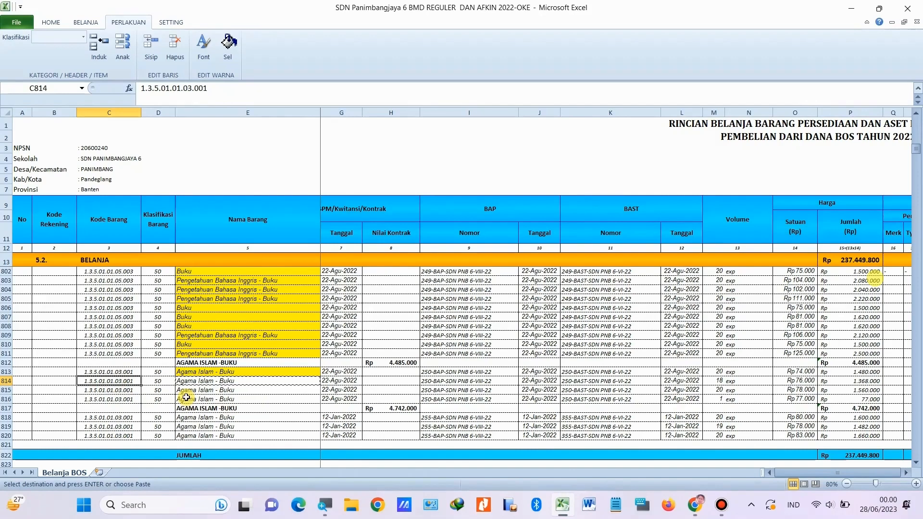
pyautogui.moveTo(216, 89); pyautogui.dragTo(140, 89)
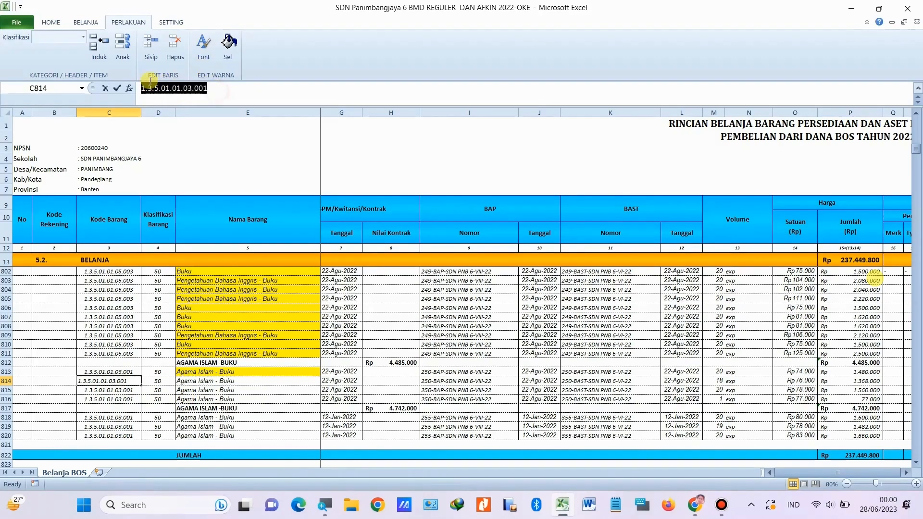
# - Back in eMAD, check the Nama Aset search for code 1.3.5.01.01.03.001 and choose Agama Islam as the asset
pyautogui.click(692, 511)
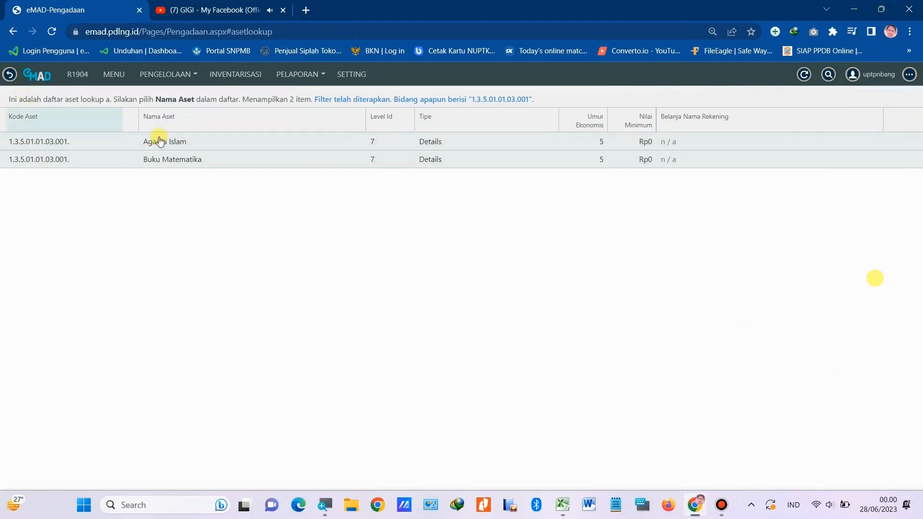
pyautogui.click(809, 75)
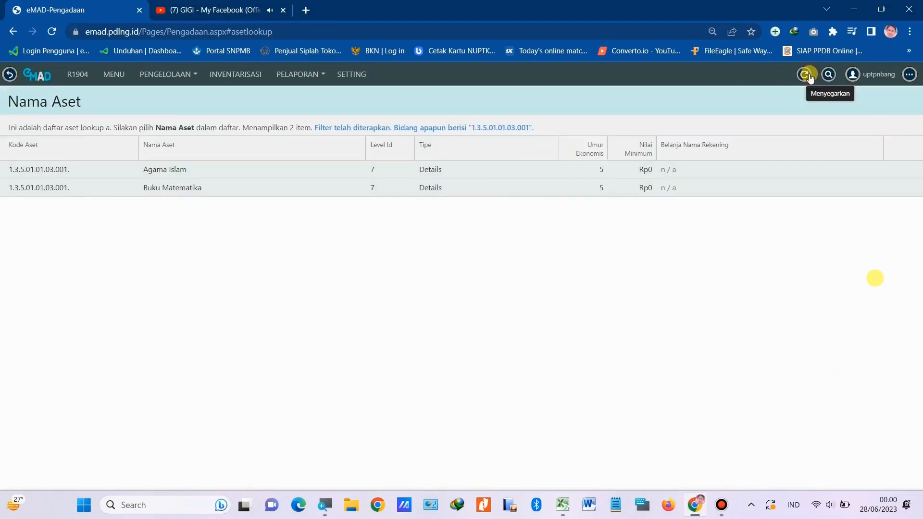
pyautogui.click(828, 75)
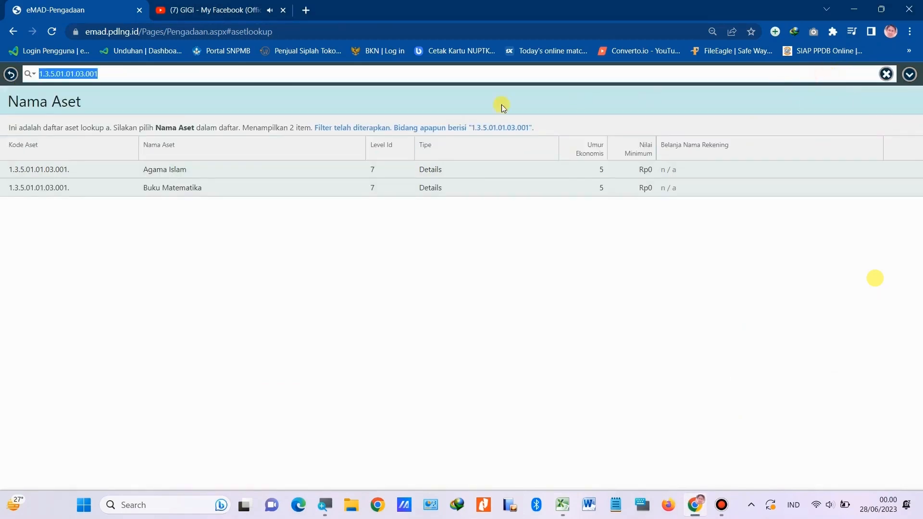
pyautogui.press('End')
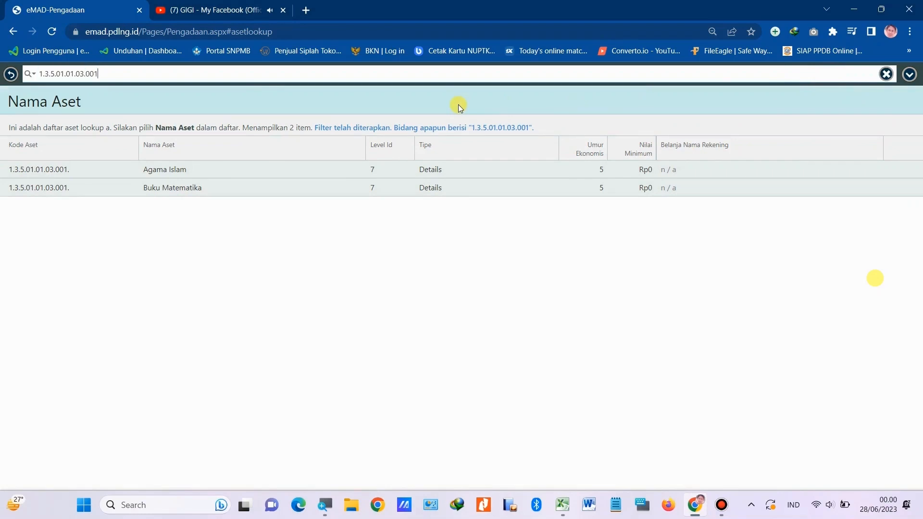
pyautogui.press('Escape')
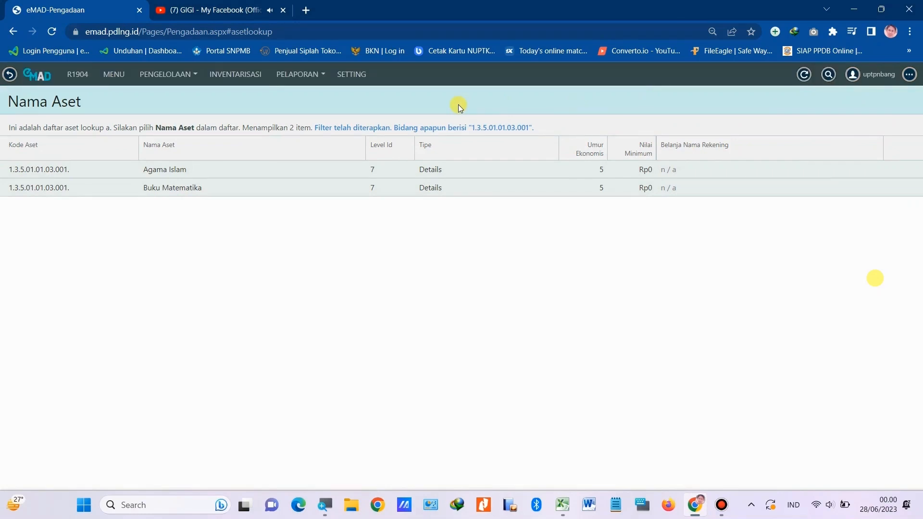
pyautogui.click(68, 170)
pyautogui.click(354, 288)
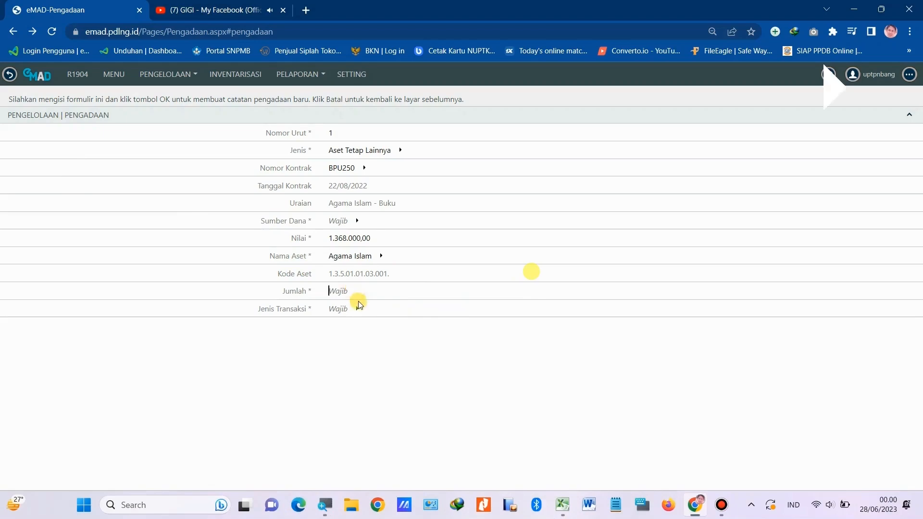
# - Take the Volume of row 814 from the Excel workbook and enter 18 as Jumlah in eMAD
pyautogui.click(564, 505)
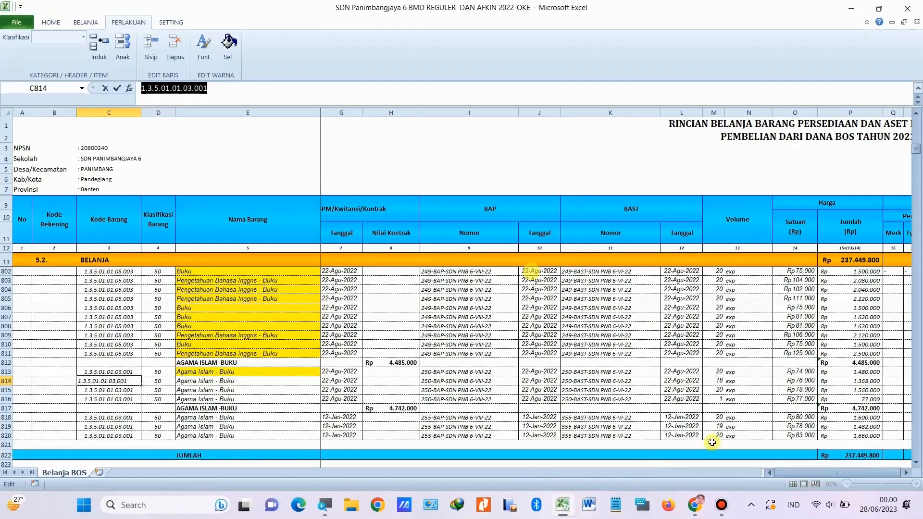
pyautogui.click(718, 380)
pyautogui.write('18')
pyautogui.click(719, 380)
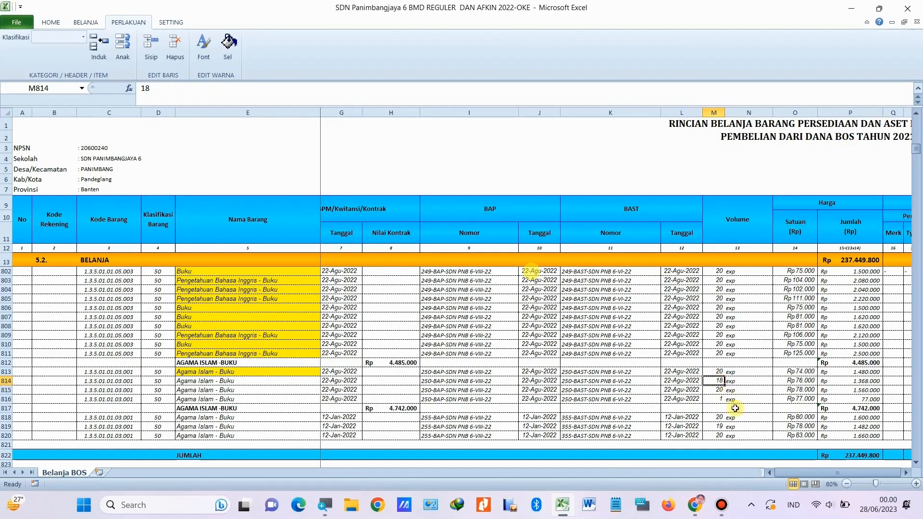
pyautogui.click(695, 510)
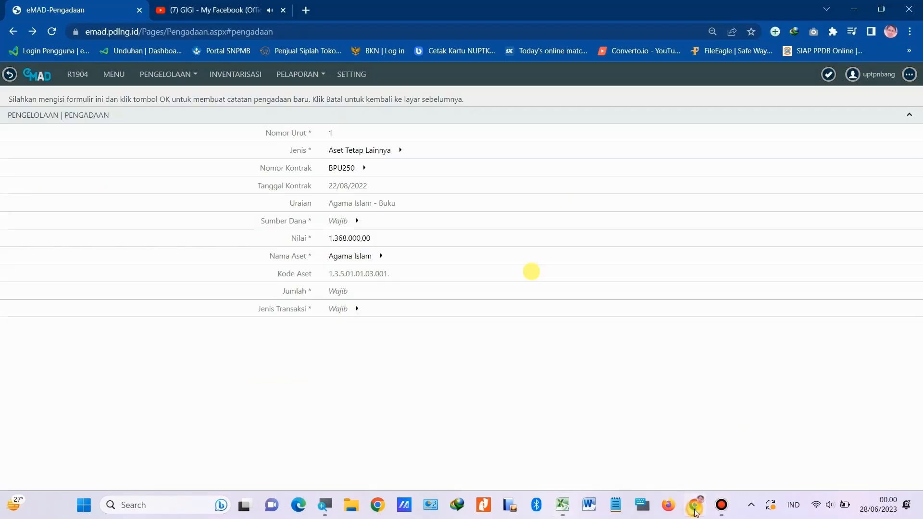
pyautogui.click(695, 510)
pyautogui.click(695, 511)
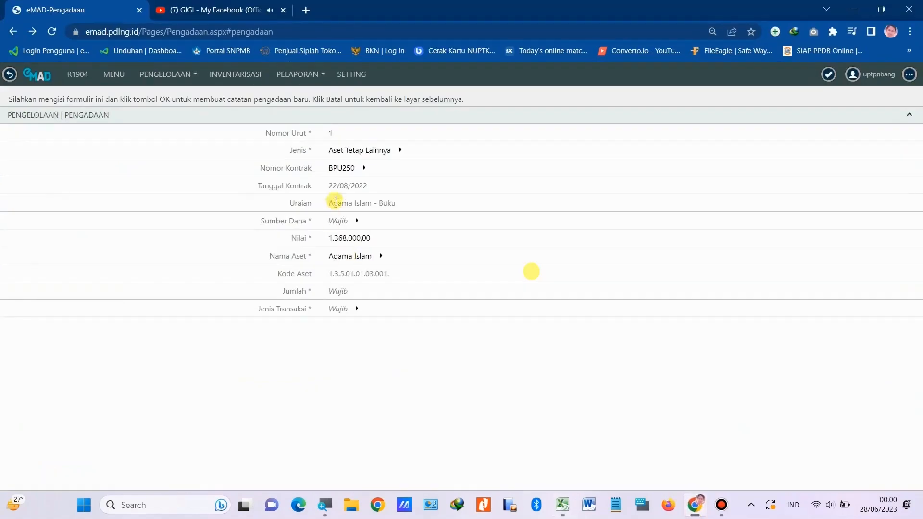
pyautogui.click(345, 293)
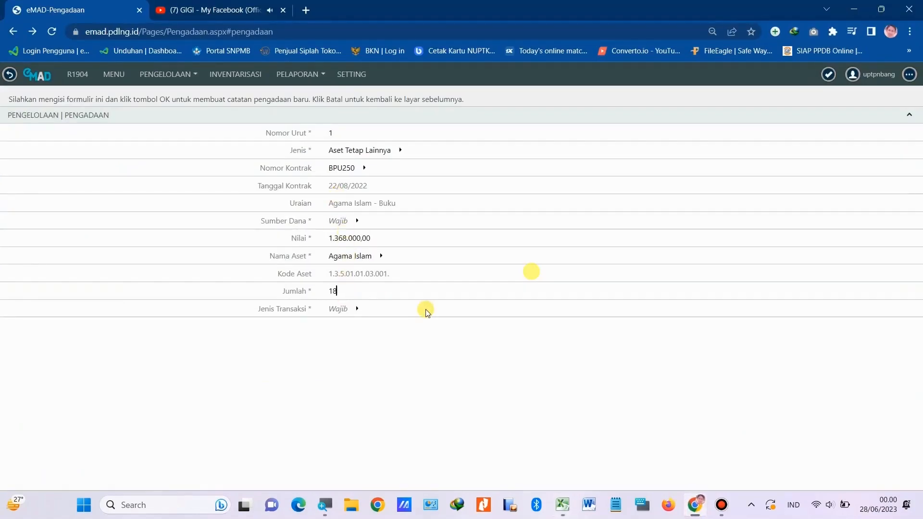
# - Set Jenis Transaksi to Pengadaan Baru (Pembelian) and save the Pengadaan record
pyautogui.click(357, 310)
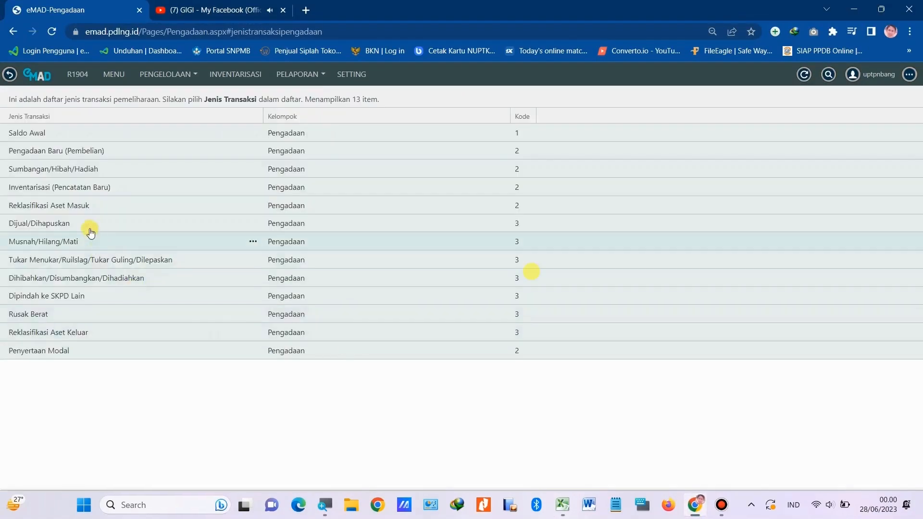
pyautogui.click(56, 150)
pyautogui.click(433, 379)
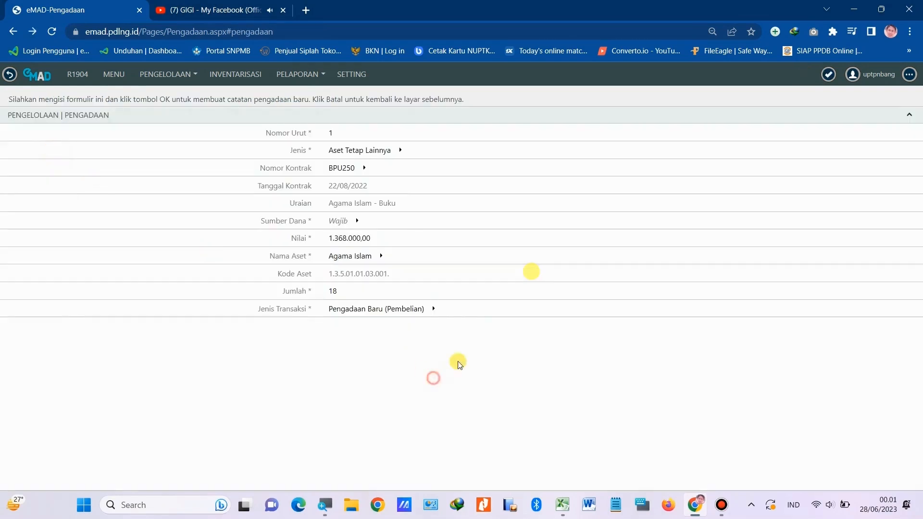
pyautogui.click(829, 77)
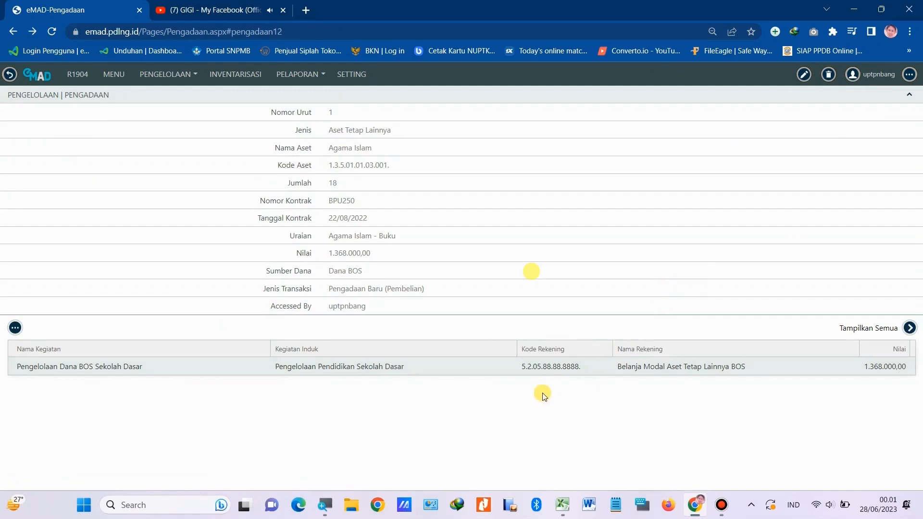
# - Return to the Berita Acara and generate the Rincian Pemeriksaan, confirming the goods procurement register
pyautogui.click(8, 80)
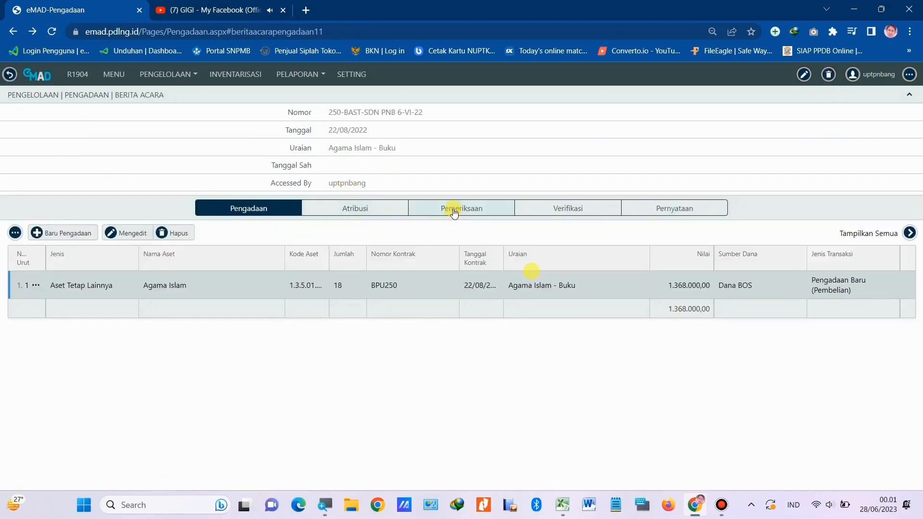
pyautogui.click(454, 213)
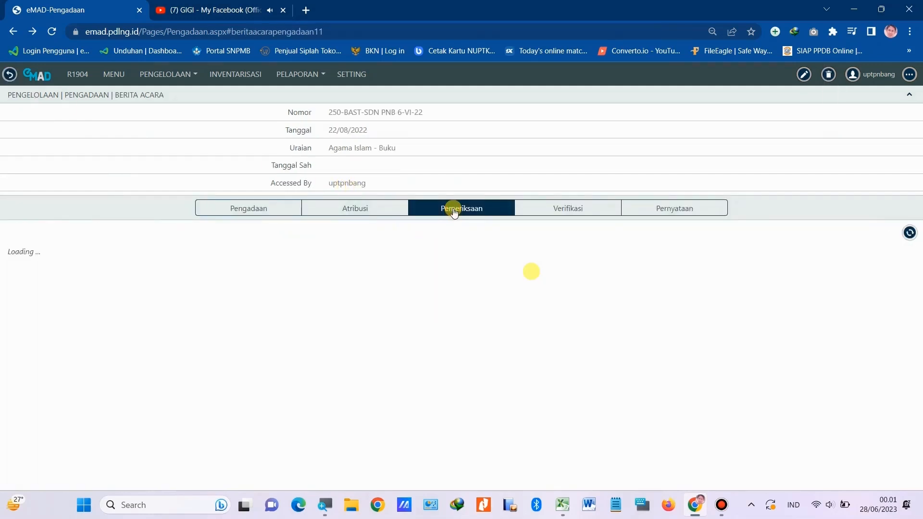
pyautogui.click(62, 234)
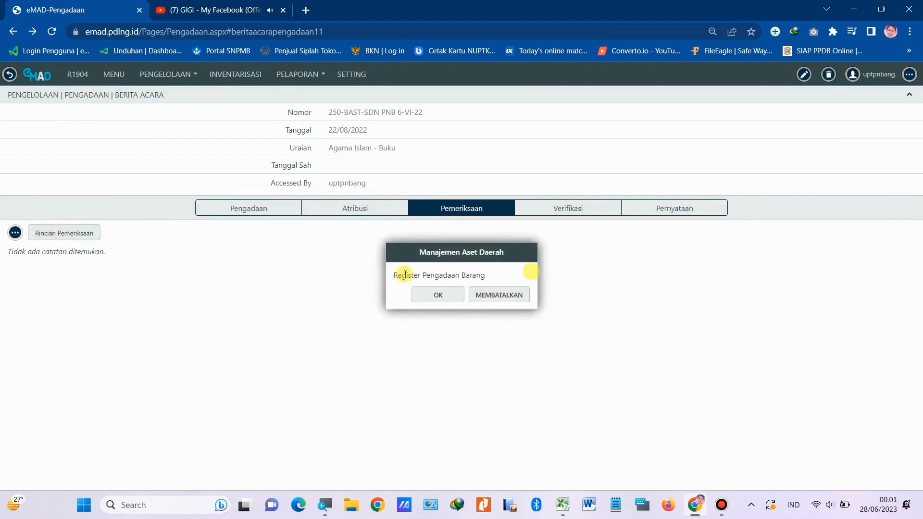
pyautogui.click(433, 295)
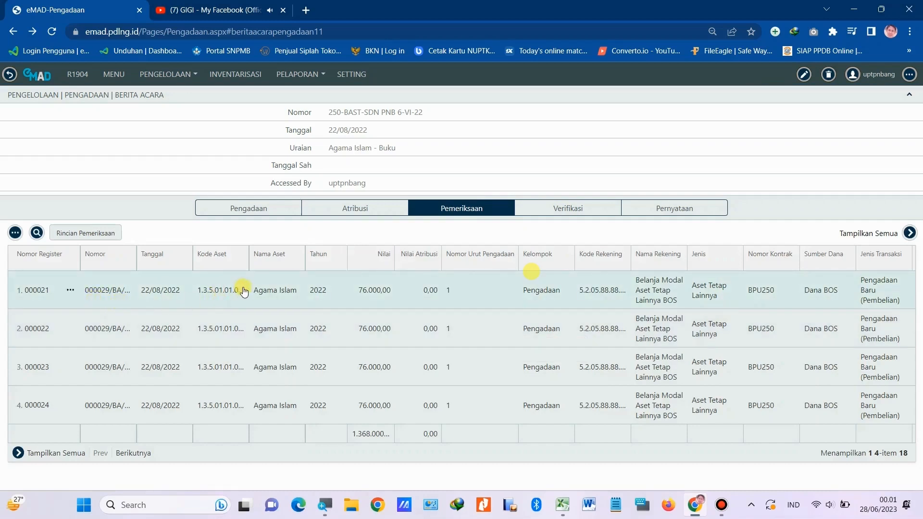
# - Open the details of the Agama Islam item with Nomor Register 000021 from the Pemeriksaan list
pyautogui.click(105, 296)
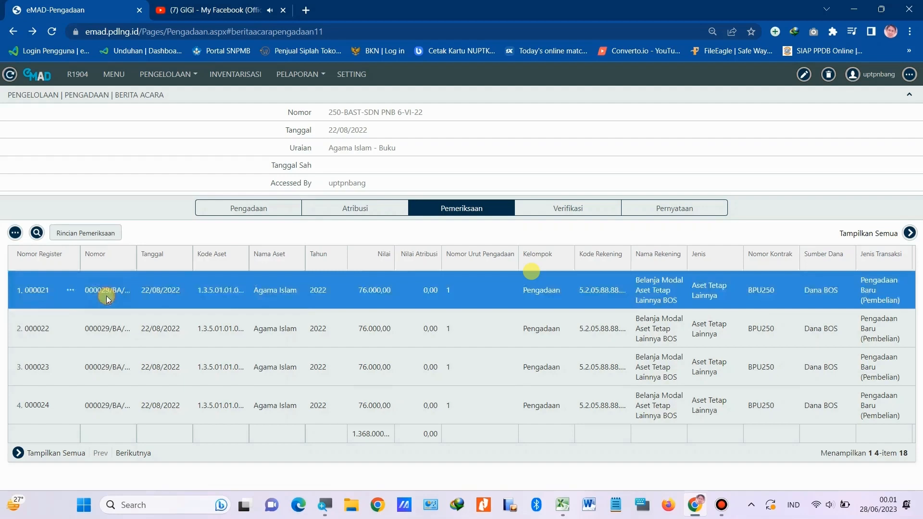
pyautogui.click(105, 295)
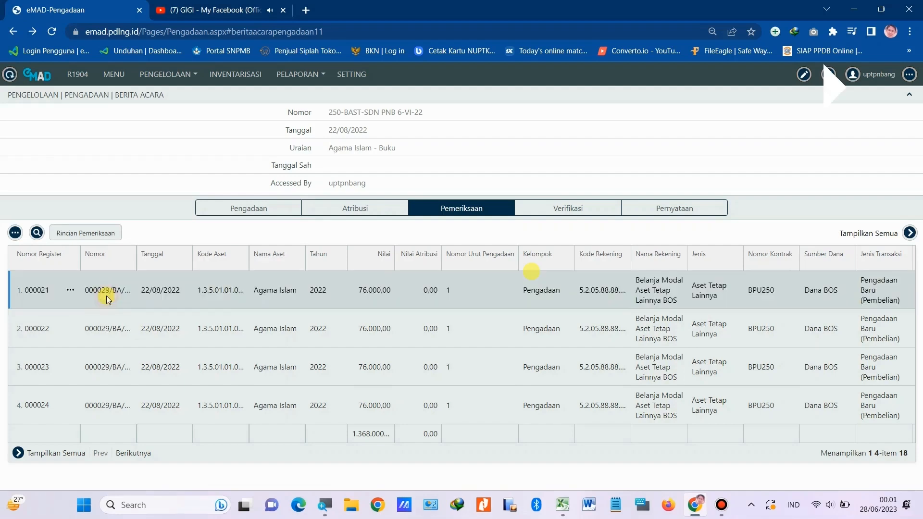
pyautogui.doubleClick(204, 290)
pyautogui.click(203, 96)
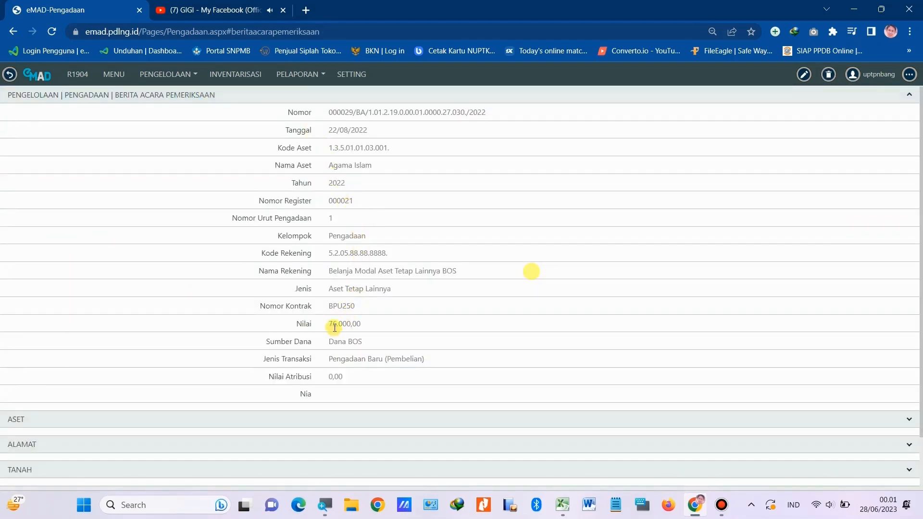
# - Compare the item's Nilai with the unit price of row 814 in the Excel workbook, and return to eMAD
pyautogui.moveTo(329, 324); pyautogui.dragTo(370, 320)
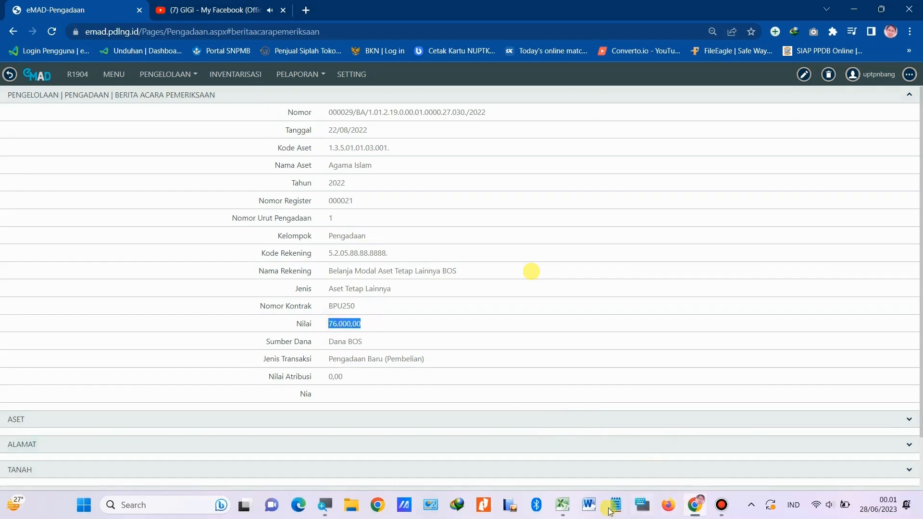
pyautogui.click(562, 505)
pyautogui.click(800, 380)
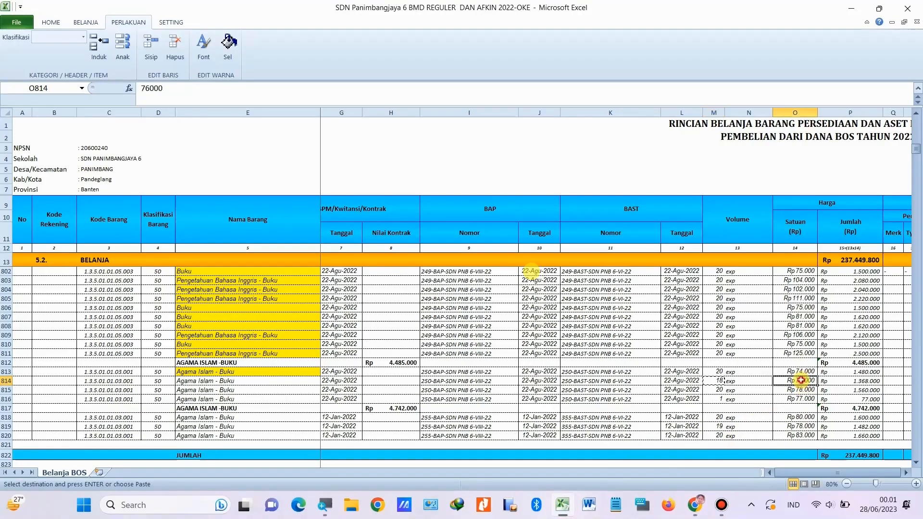
pyautogui.click(703, 506)
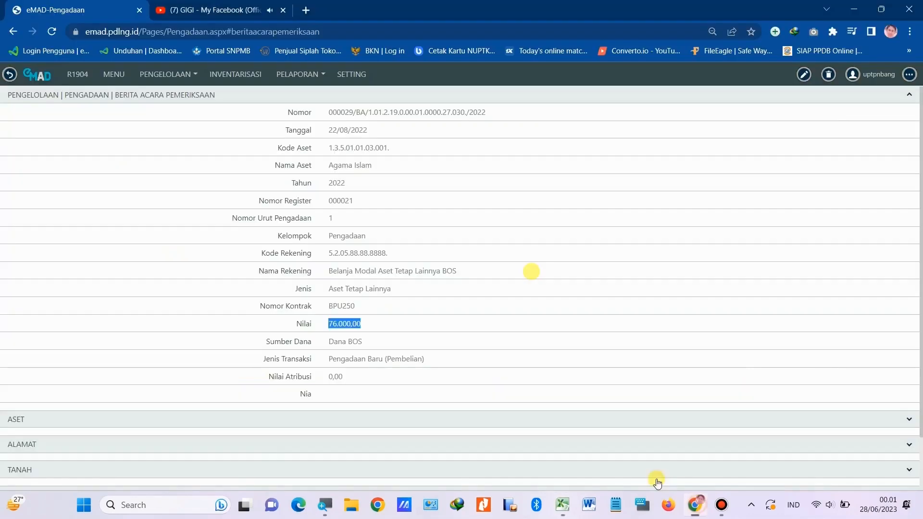
pyautogui.click(440, 330)
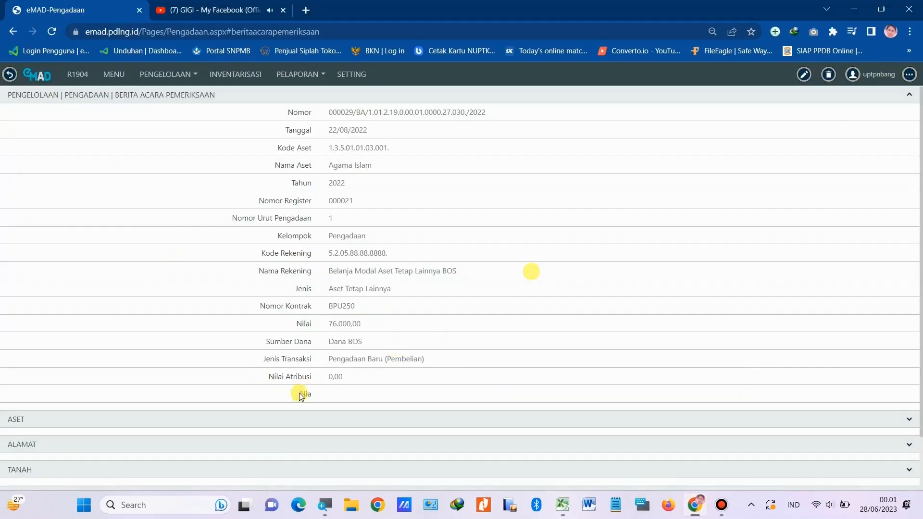
# - Expand the Aset section of the Berita Acara Pemeriksaan record and put the record into edit mode
pyautogui.click(303, 420)
pyautogui.scroll(-5, 398, 302)
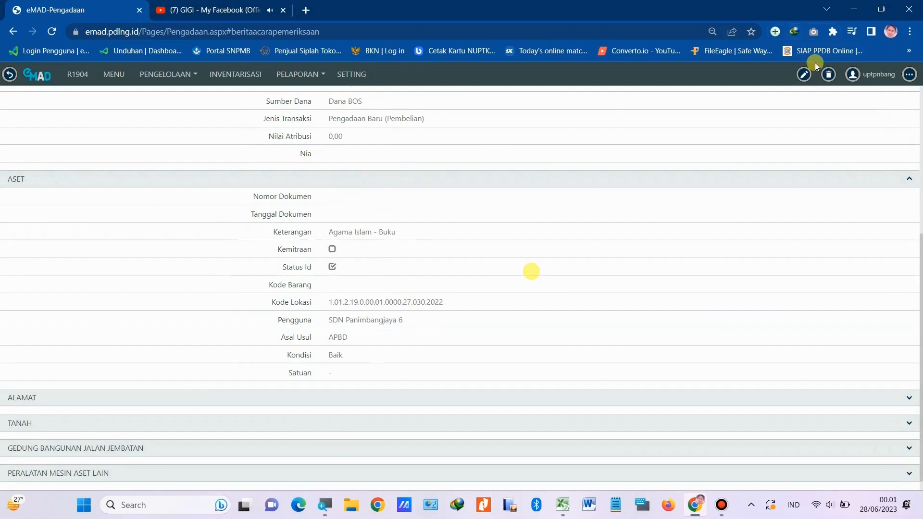
pyautogui.click(809, 76)
pyautogui.scroll(-5, 375, 208)
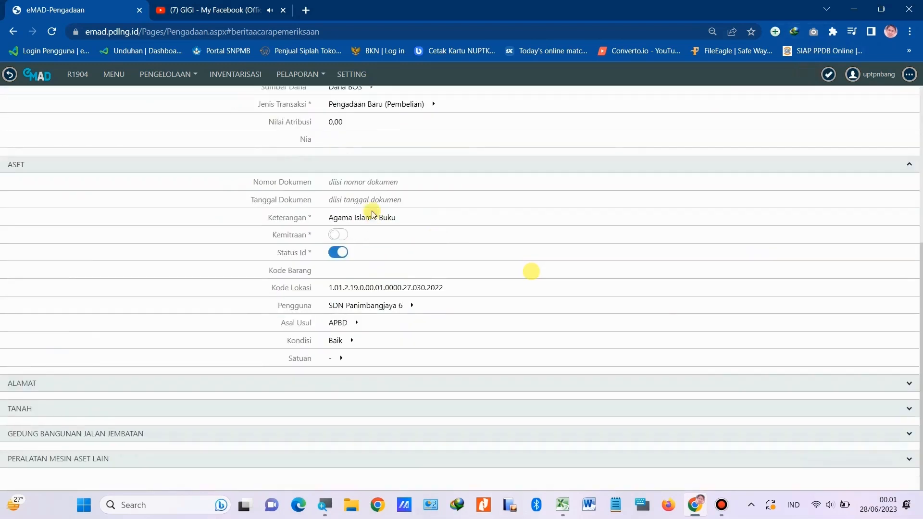
# - Copy the receipt number BPU250 from row 814 of the Excel workbook into Nomor Dokumen of the eMAD Aset section
pyautogui.click(562, 505)
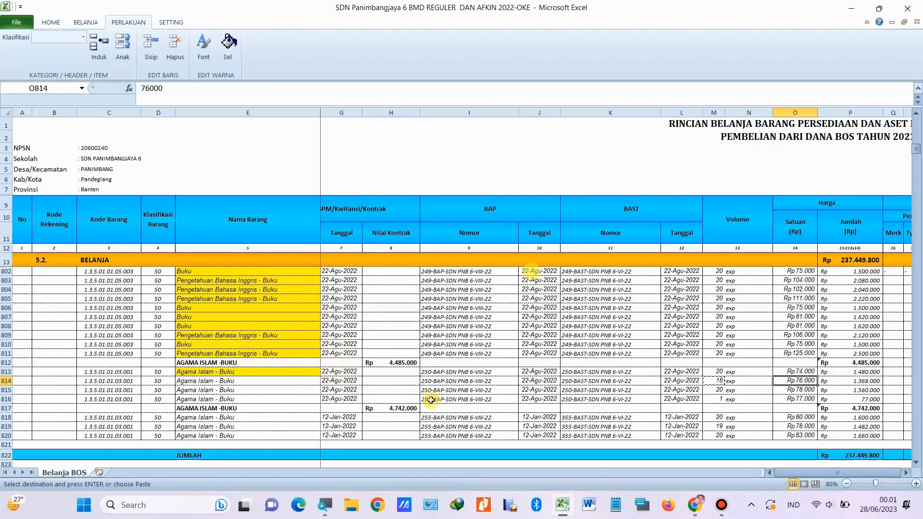
pyautogui.click(770, 473)
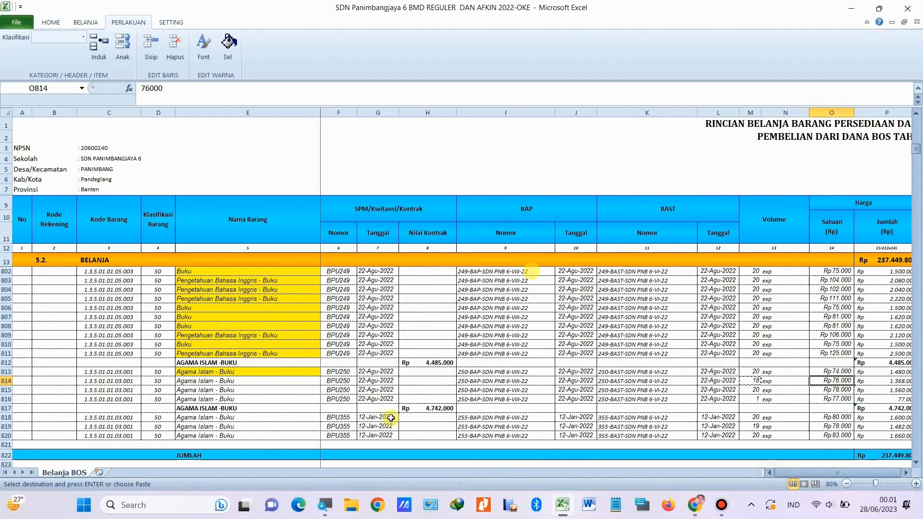
pyautogui.click(329, 382)
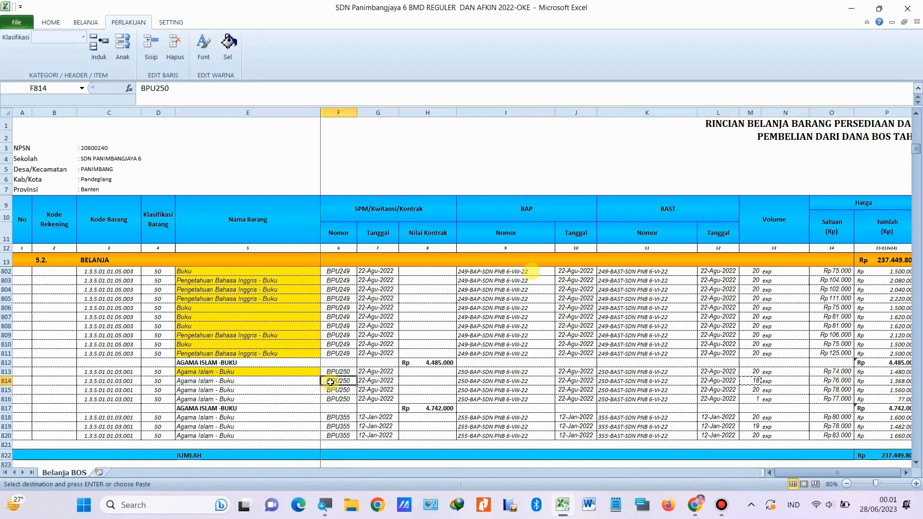
pyautogui.click(695, 505)
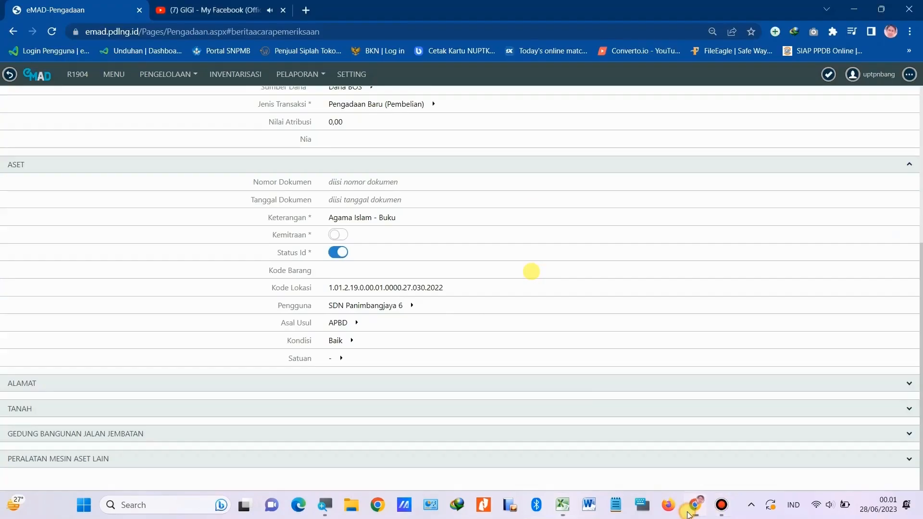
pyautogui.click(375, 182)
pyautogui.write('BPU250')
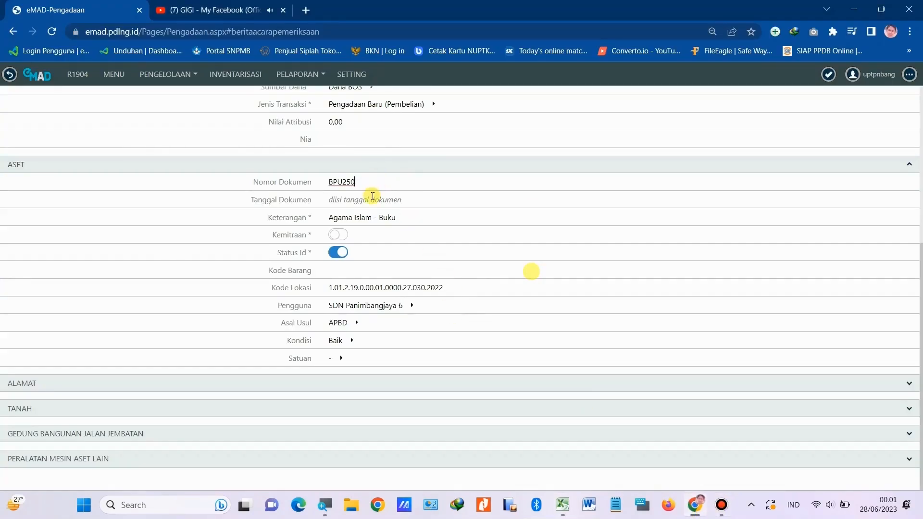
# - Set Tanggal Dokumen to 22/08/2022 in the Aset section and leave Kemitraan switched off
pyautogui.click(372, 200)
pyautogui.click(380, 217)
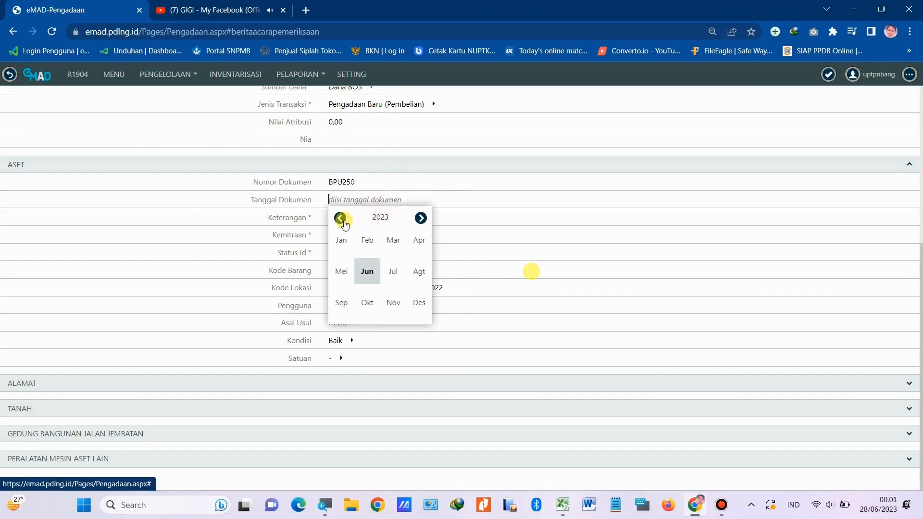
pyautogui.click(414, 270)
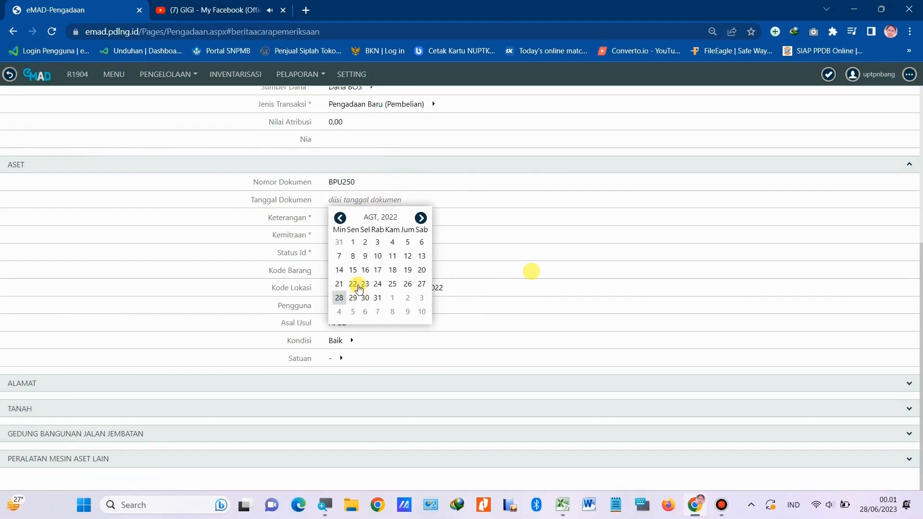
pyautogui.click(356, 285)
pyautogui.click(144, 242)
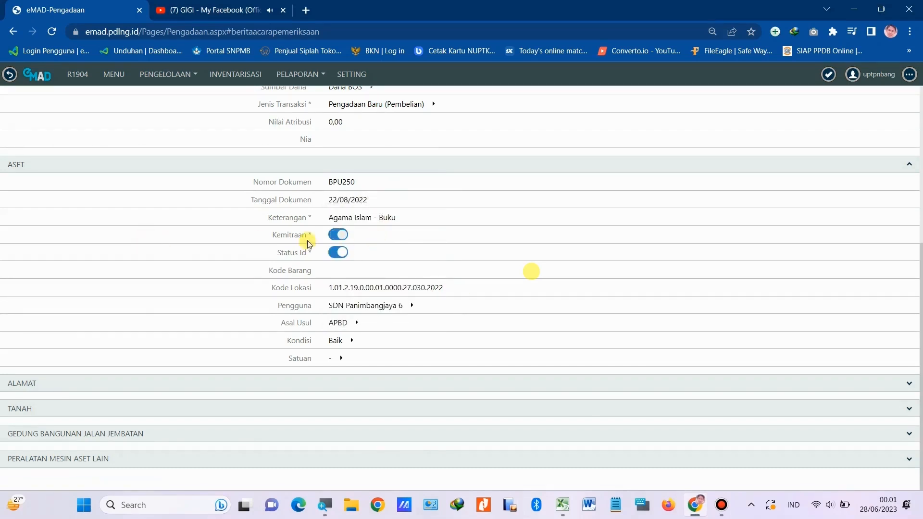
pyautogui.click(342, 235)
# - Set the asset's Asal Usul to BOS, Kondisi to Baik and Satuan to Exp
pyautogui.click(356, 326)
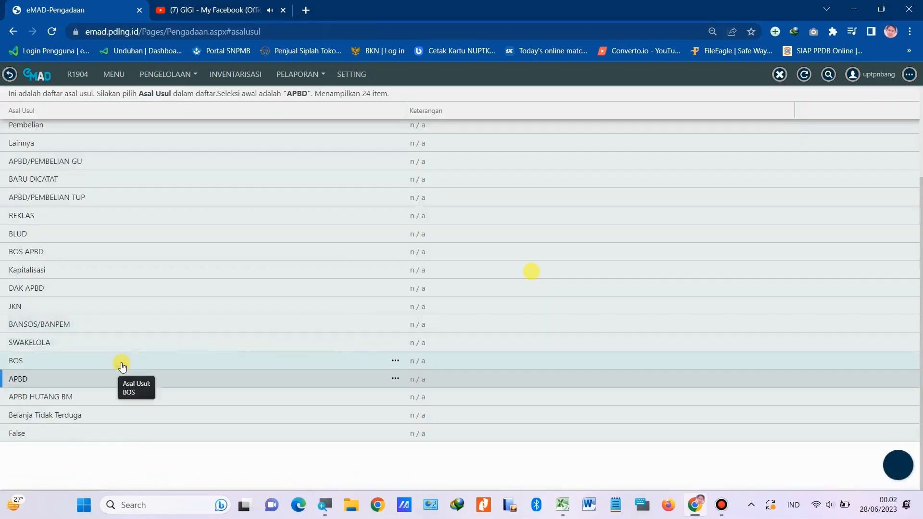
pyautogui.click(120, 363)
pyautogui.click(353, 341)
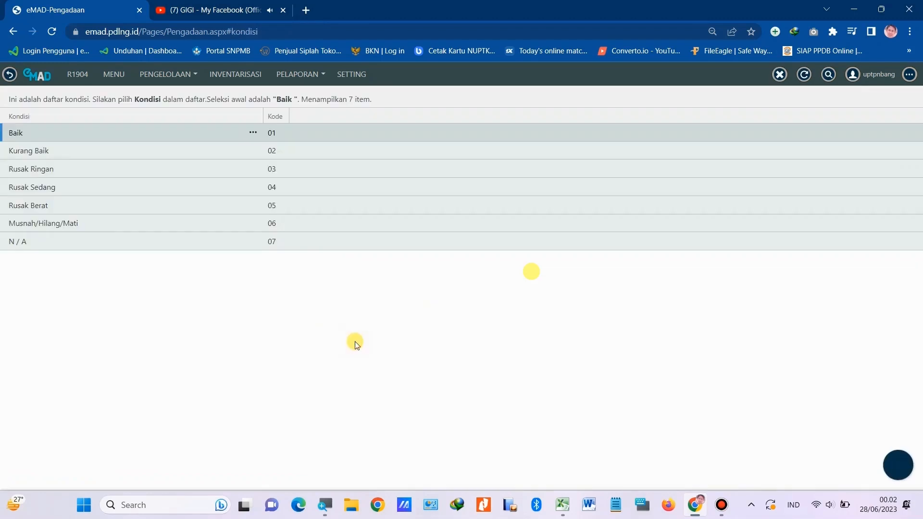
pyautogui.click(37, 135)
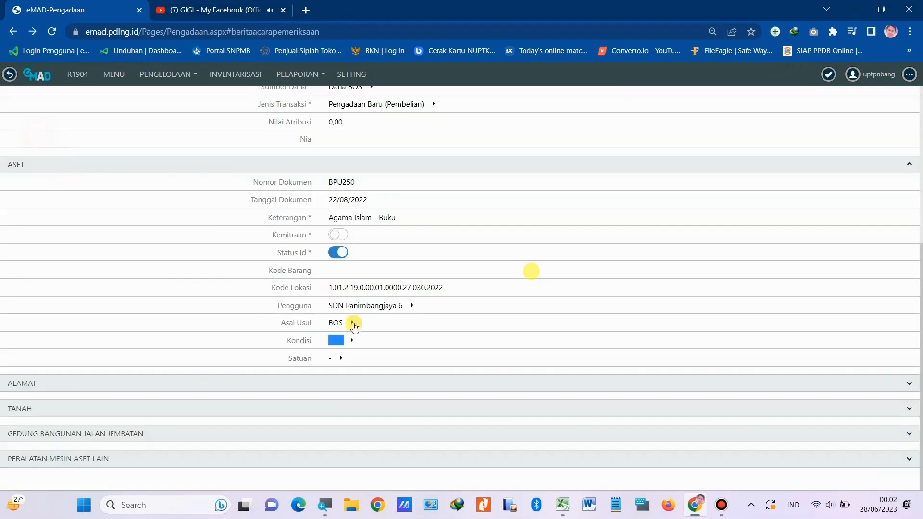
pyautogui.click(342, 358)
pyautogui.scroll(-5, 43, 404)
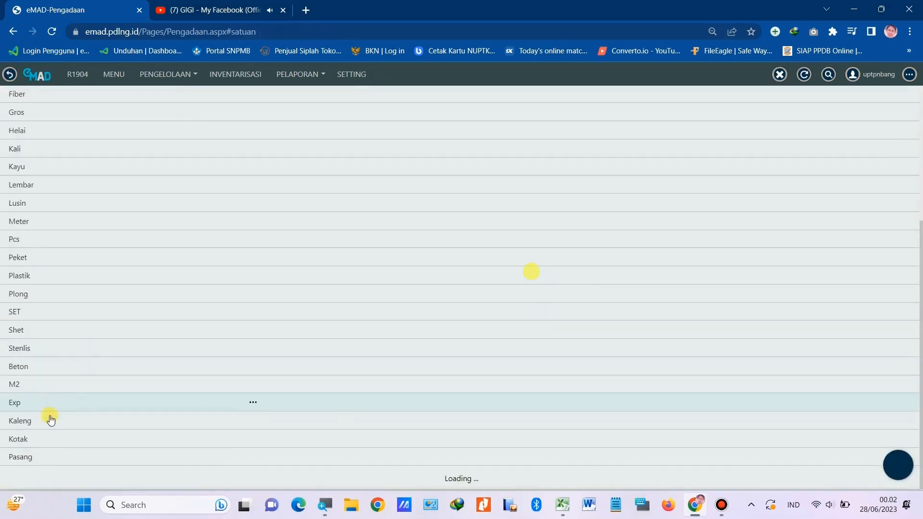
pyautogui.click(27, 408)
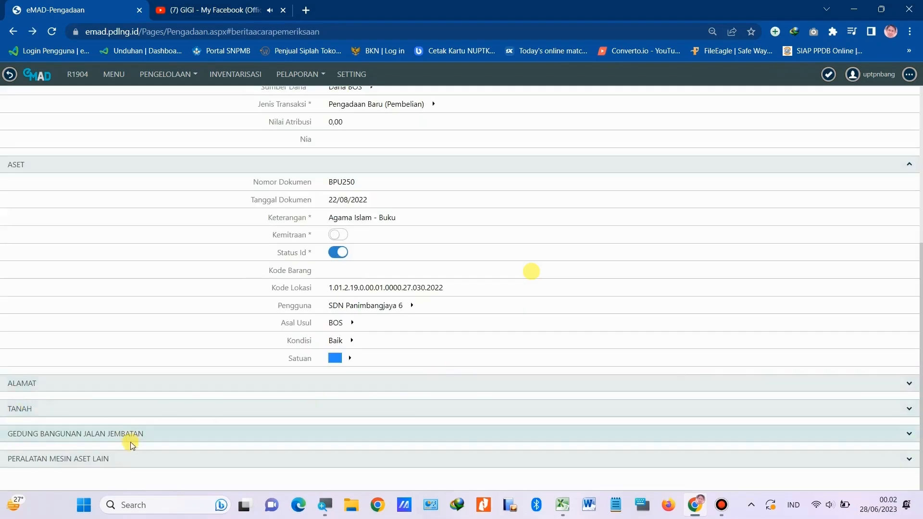
# - Expand Peralatan Mesin Aset Lain and fill in Penerbit as KEMDIKBUD and Jenis Aset as Buku Agama Islam
pyautogui.click(144, 457)
pyautogui.scroll(-8, 523, 360)
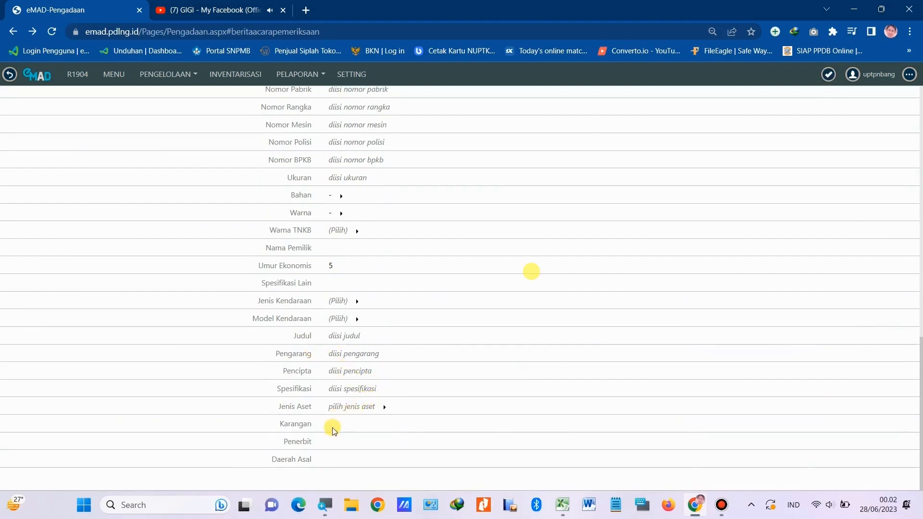
pyautogui.click(339, 442)
pyautogui.write('K')
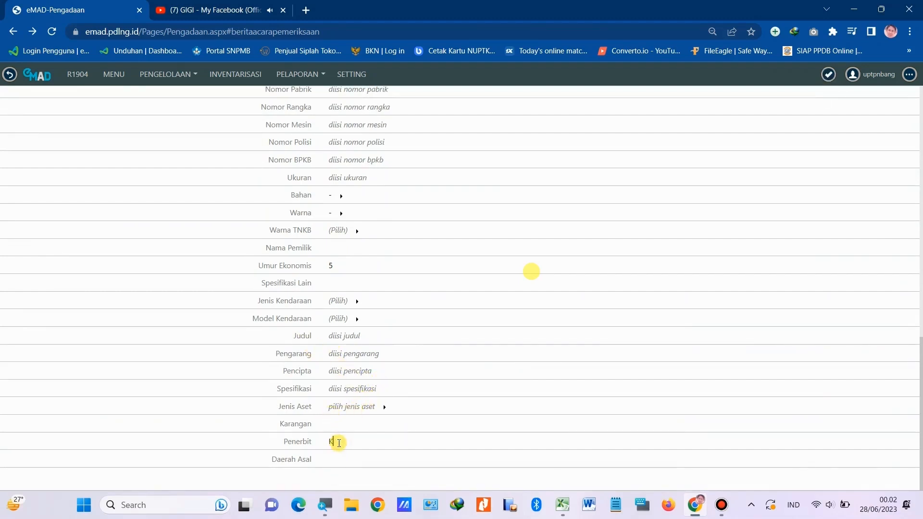
pyautogui.write('EMDIKBUD')
pyautogui.click(383, 408)
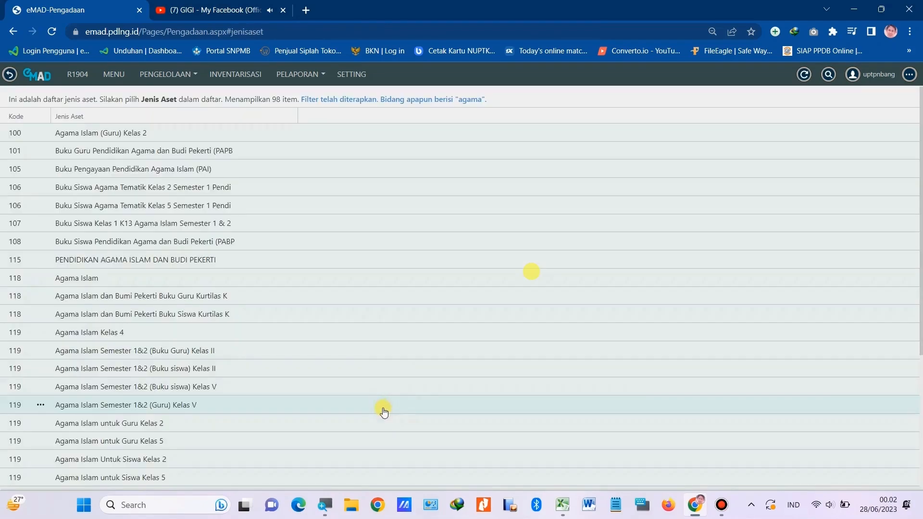
pyautogui.scroll(-4, 264, 342)
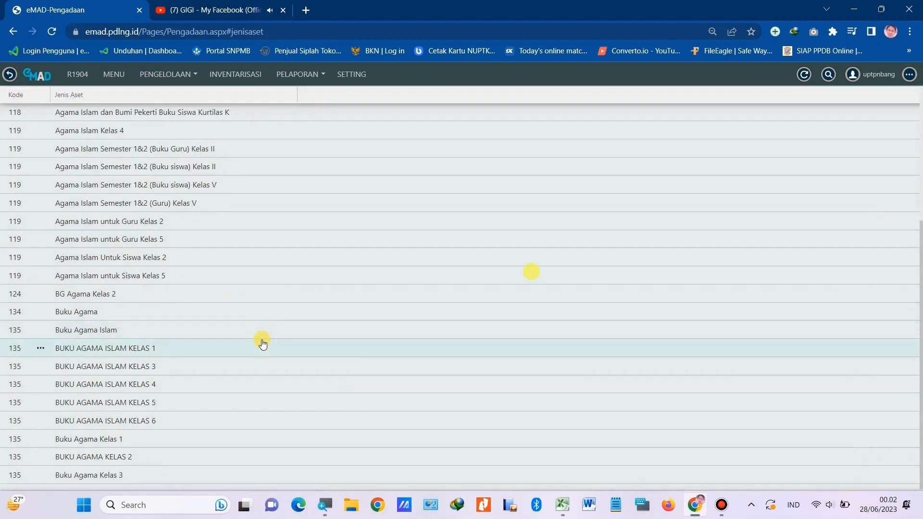
pyautogui.click(111, 327)
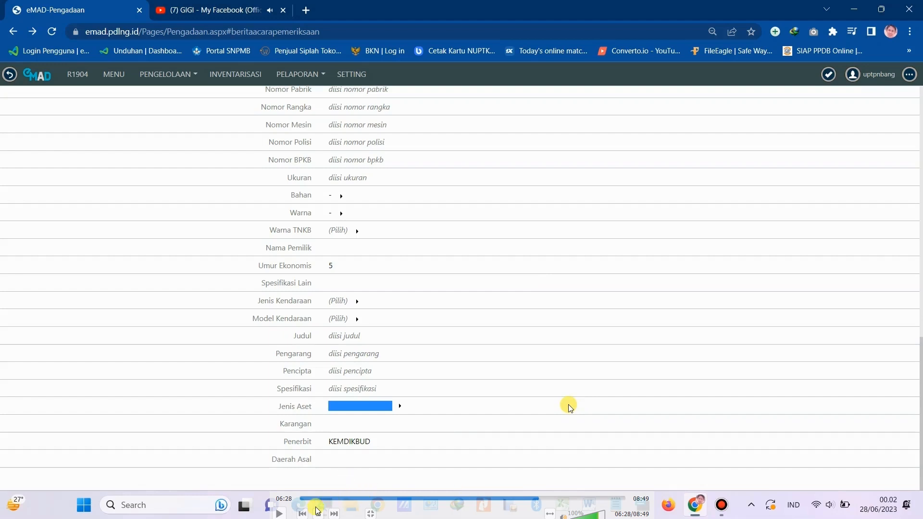
# - Glance at the Excel purchase list, return to eMAD and save the edited Berita Acara Pemeriksaan record
pyautogui.click(279, 513)
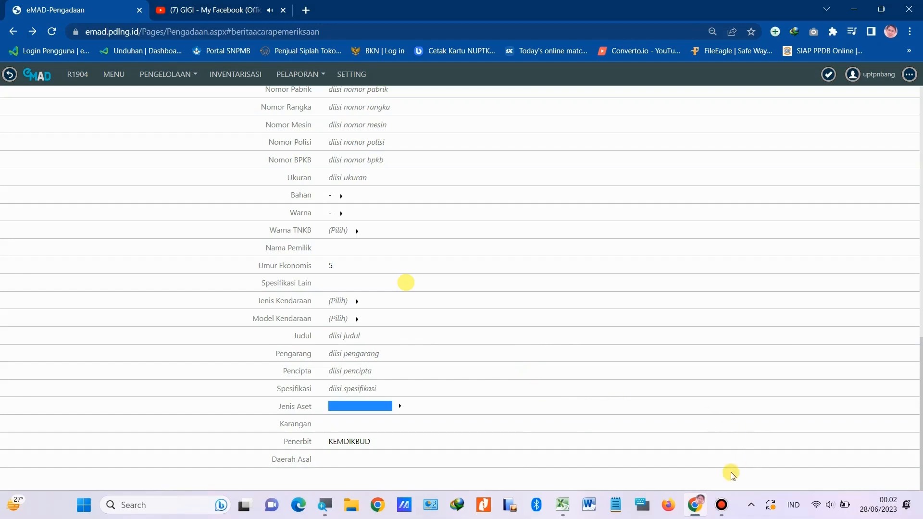
pyautogui.click(562, 506)
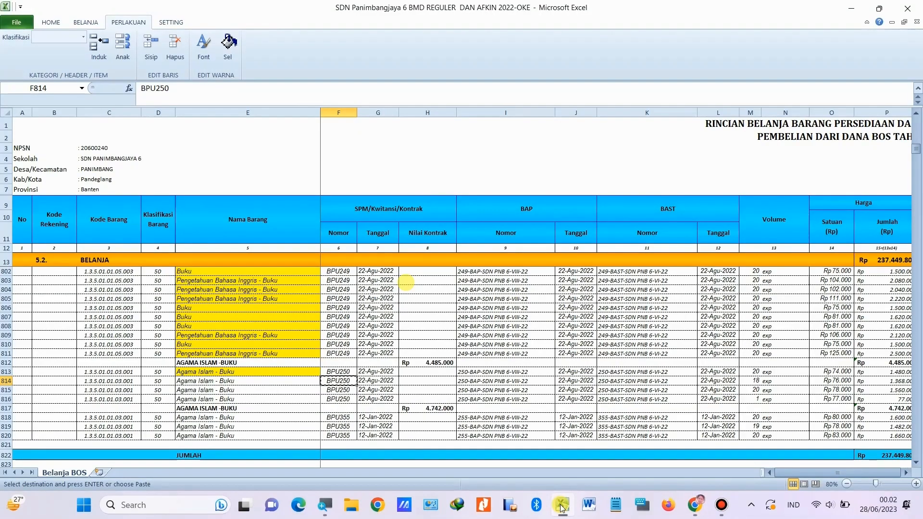
pyautogui.click(562, 506)
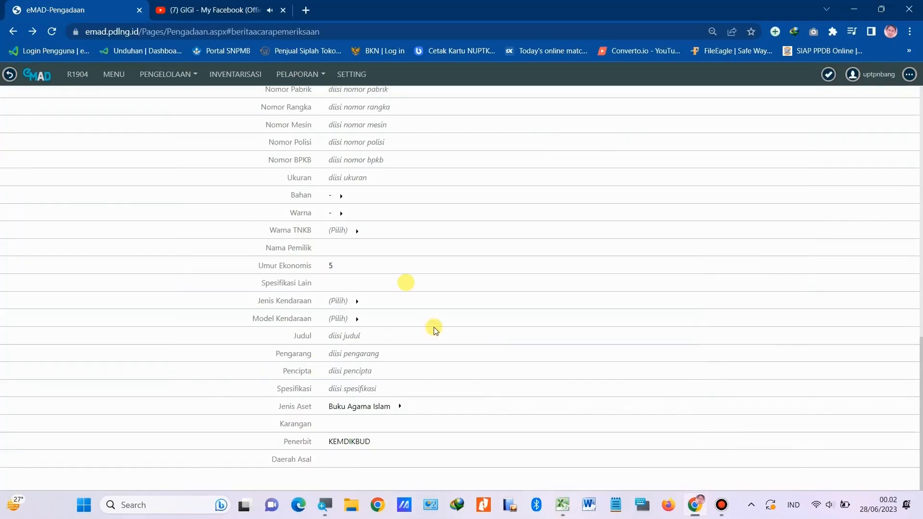
pyautogui.click(827, 73)
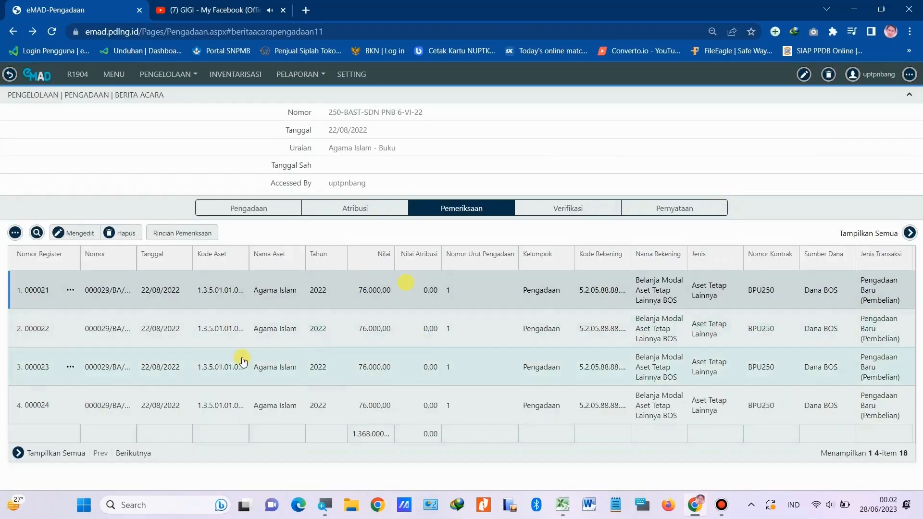
# - Reduce the browser zoom to 80% and return to the Pemeriksaan list of the Berita Acara
pyautogui.click(910, 31)
pyautogui.click(832, 159)
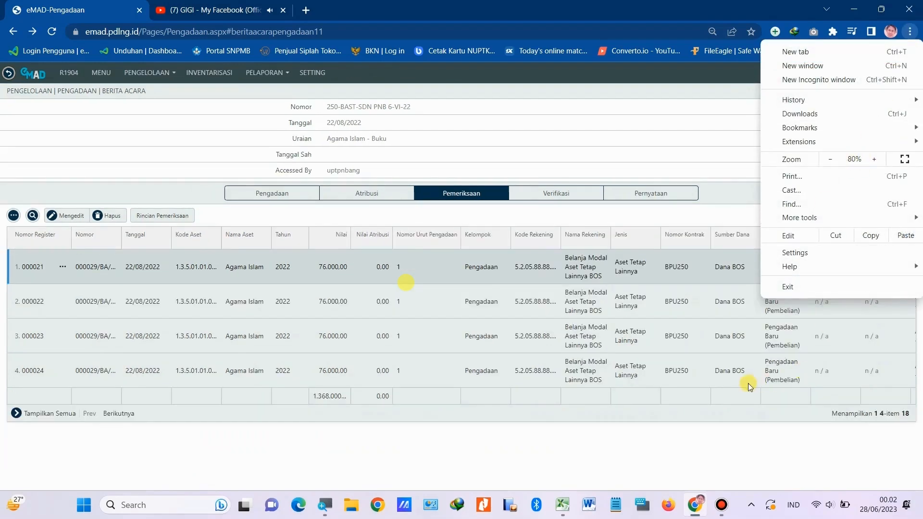
pyautogui.click(832, 305)
pyautogui.doubleClick(832, 305)
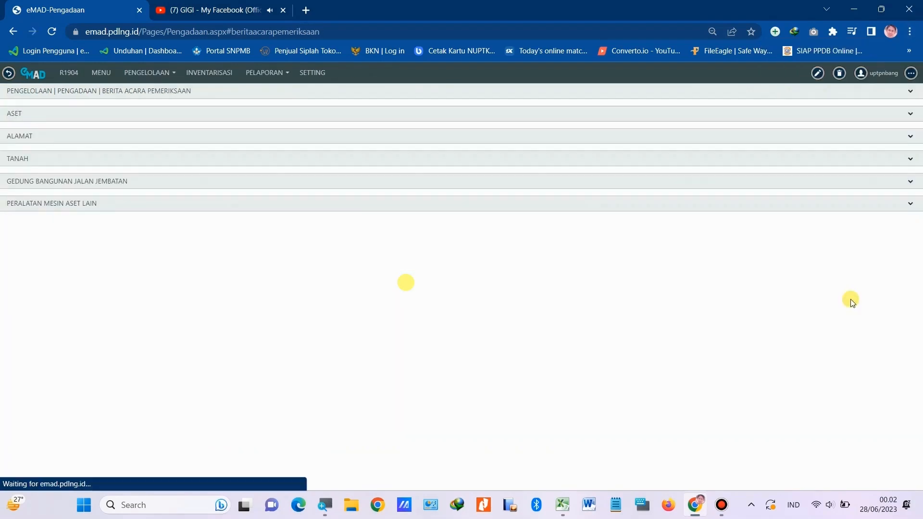
pyautogui.click(9, 73)
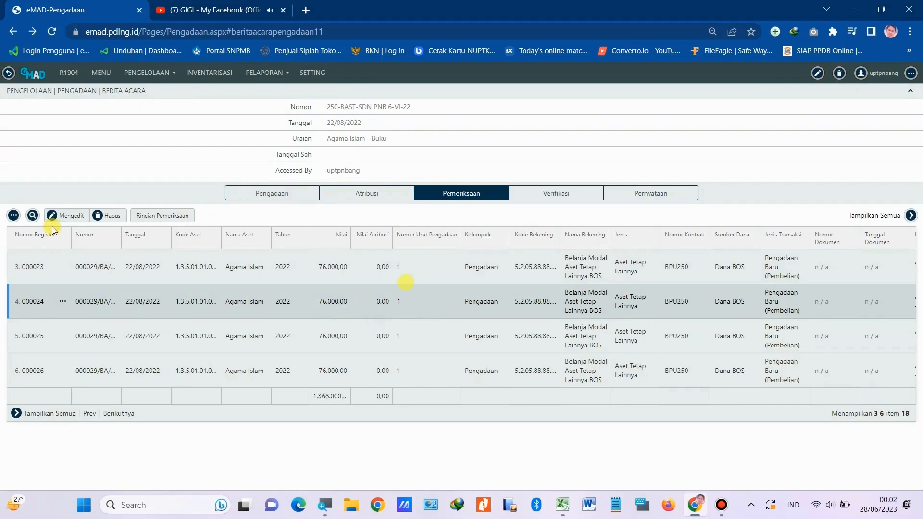
# - Show all Pemeriksaan items, duplicate the details of register 000021 to the other items, and check their document columns
pyautogui.click(43, 412)
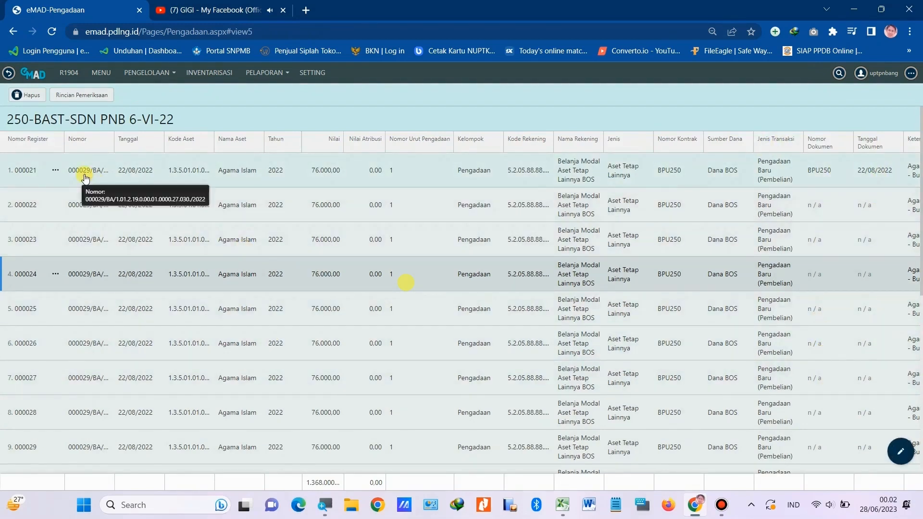
pyautogui.click(55, 171)
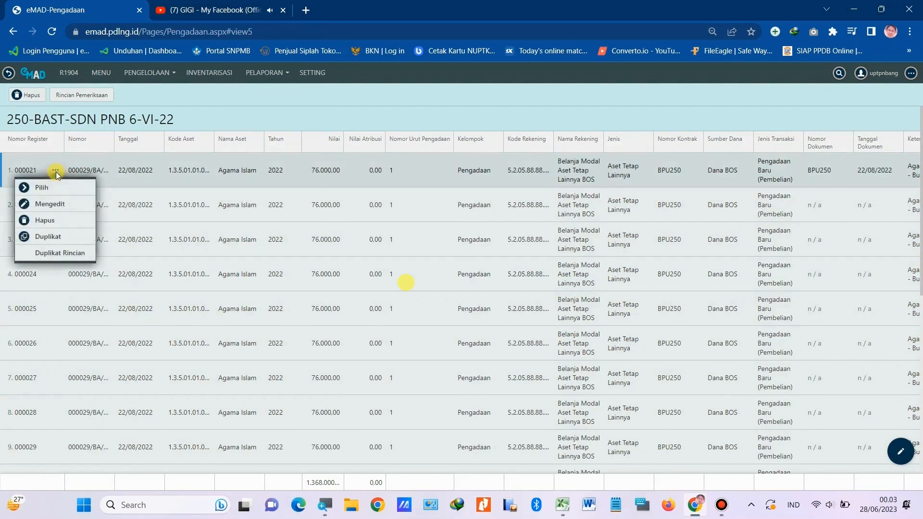
pyautogui.click(76, 252)
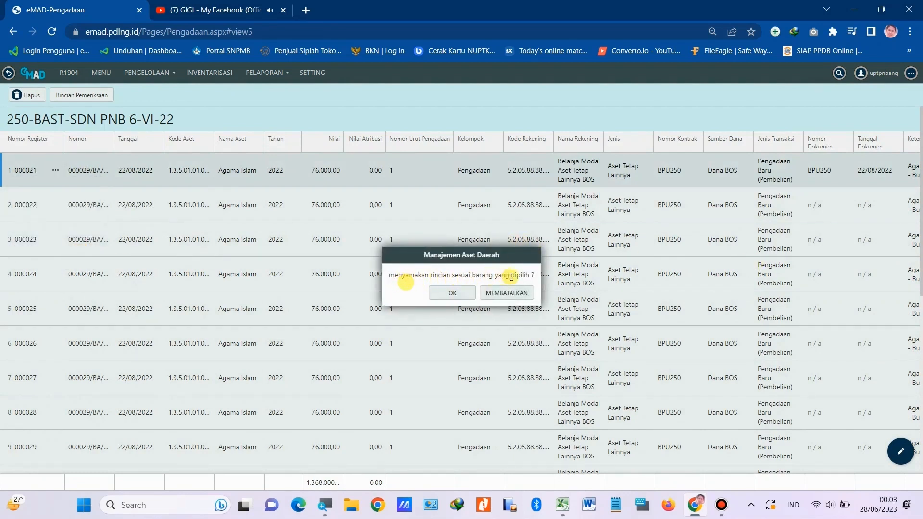
pyautogui.click(452, 292)
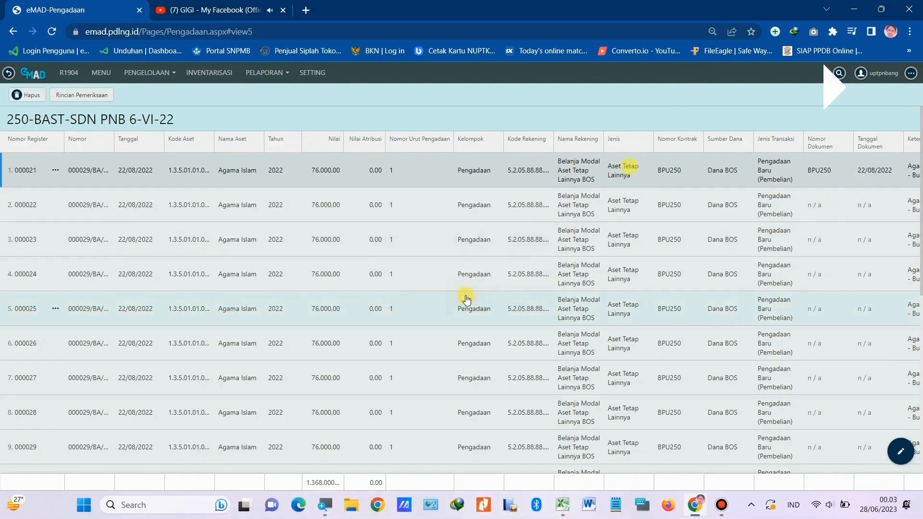
pyautogui.scroll(-4, 839, 214)
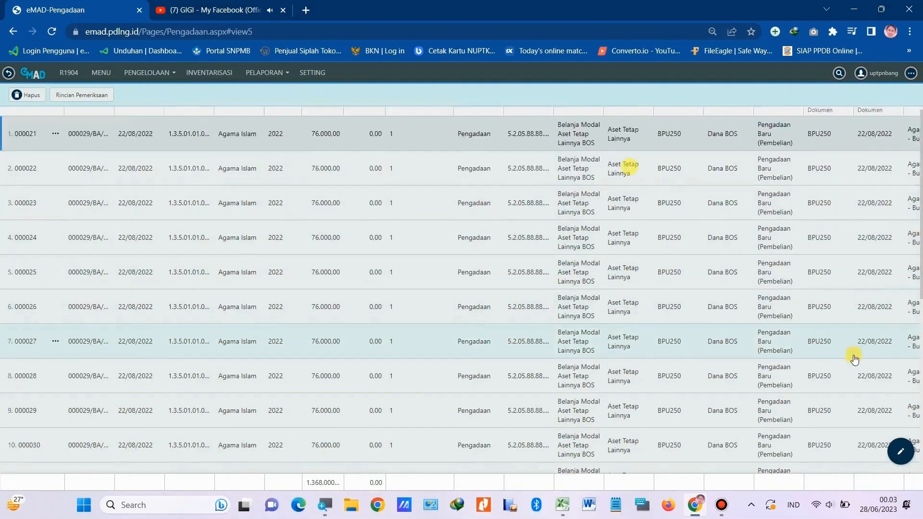
pyautogui.scroll(4, 686, 389)
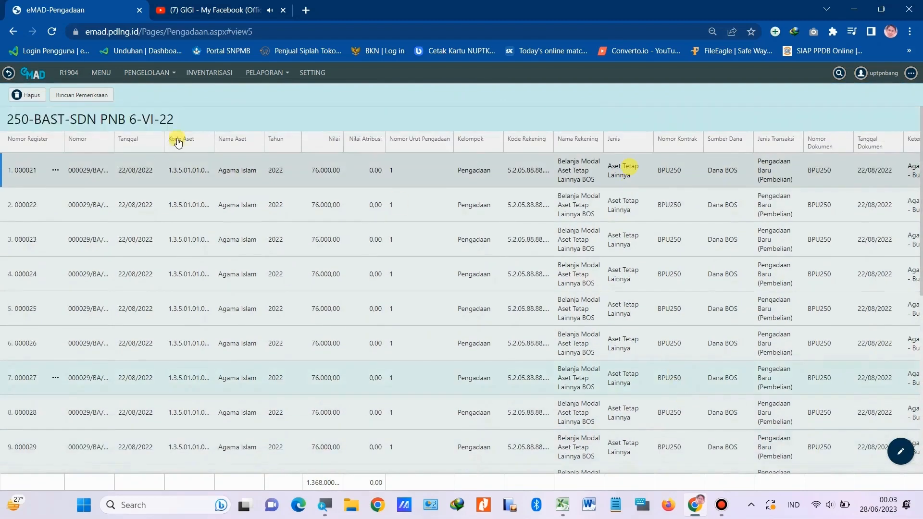
# - Return to the Berita Acara and start a Verifikasi entry with Nomor Urut 1 and verification type Jumlah Barang
pyautogui.click(9, 73)
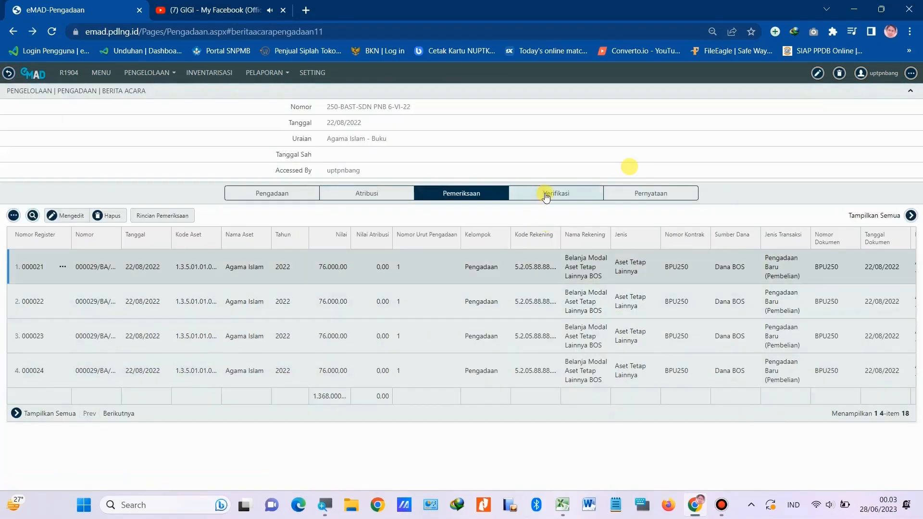
pyautogui.click(544, 193)
pyautogui.click(52, 222)
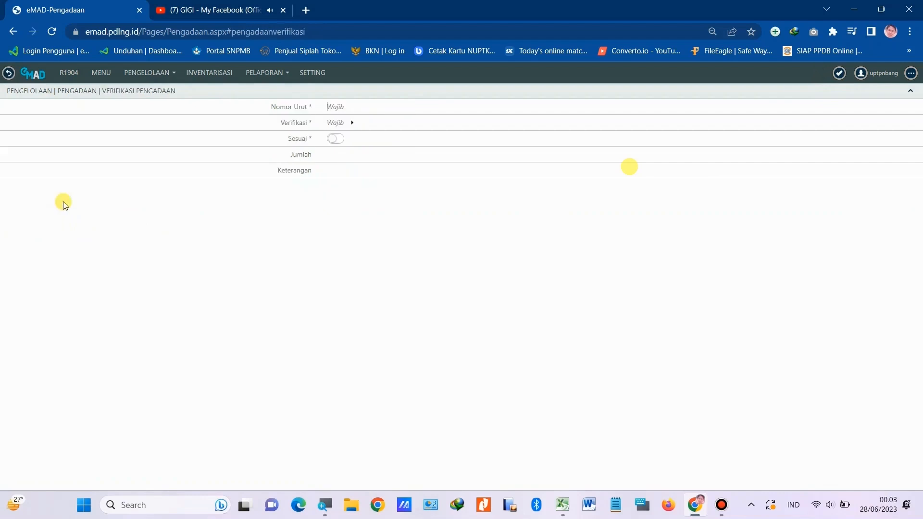
pyautogui.write('1')
pyautogui.click(352, 123)
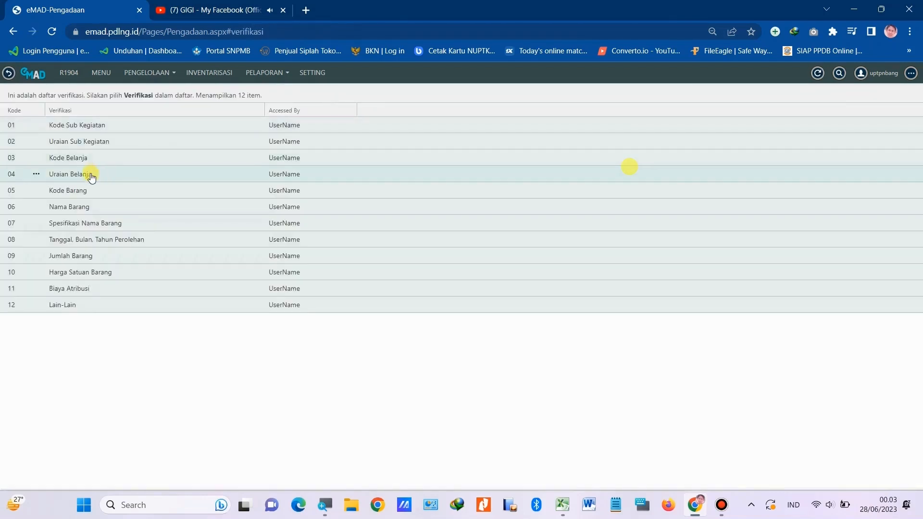
pyautogui.click(76, 255)
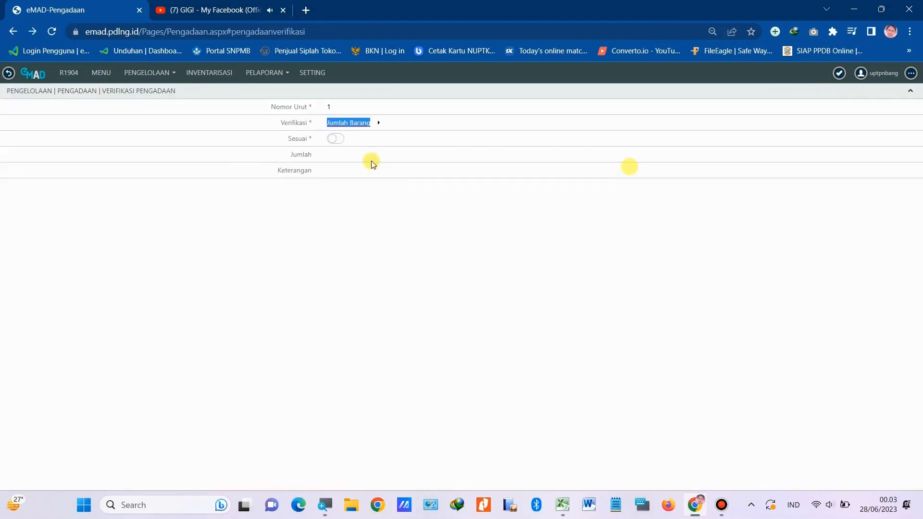
# - Mark the verification as Sesuai, set Jumlah to 18 in line with the volume in the Excel purchase list, and save the entry
pyautogui.click(337, 139)
pyautogui.click(340, 156)
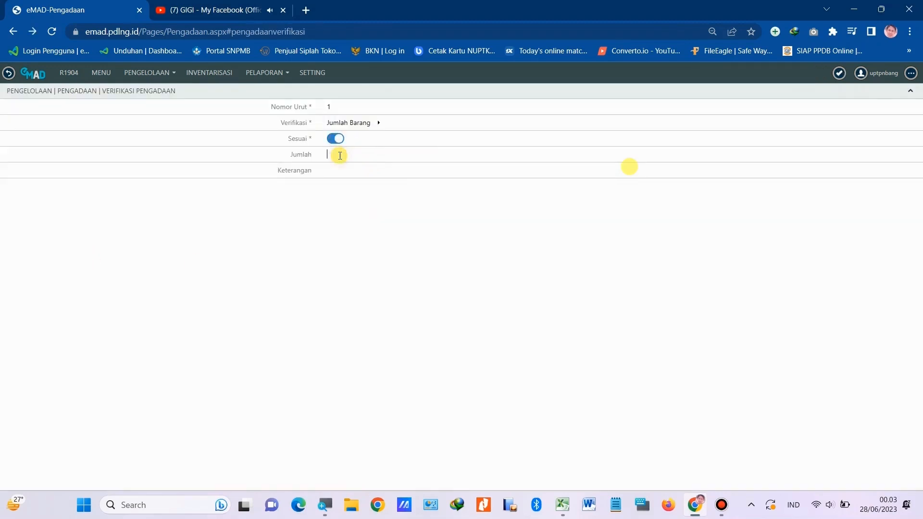
pyautogui.write('1')
pyautogui.write('0')
pyautogui.click(562, 505)
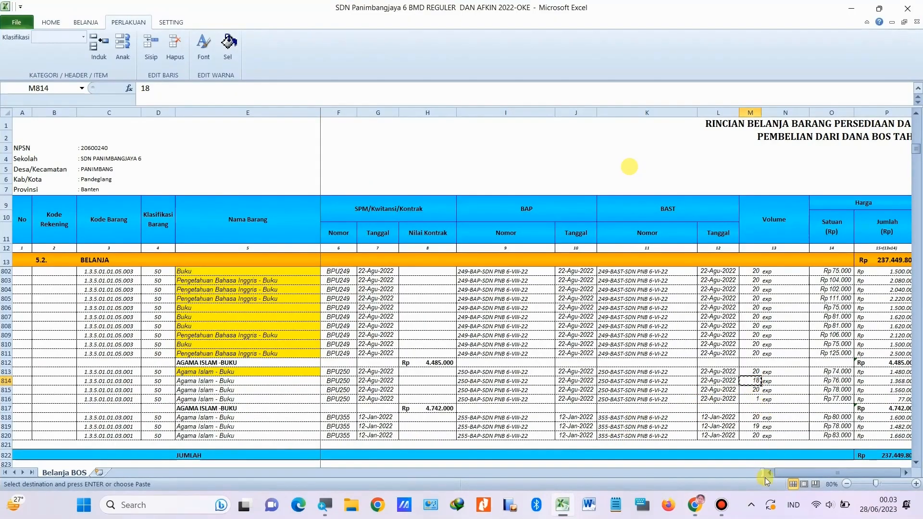
pyautogui.click(695, 505)
pyautogui.moveTo(337, 154); pyautogui.dragTo(309, 159)
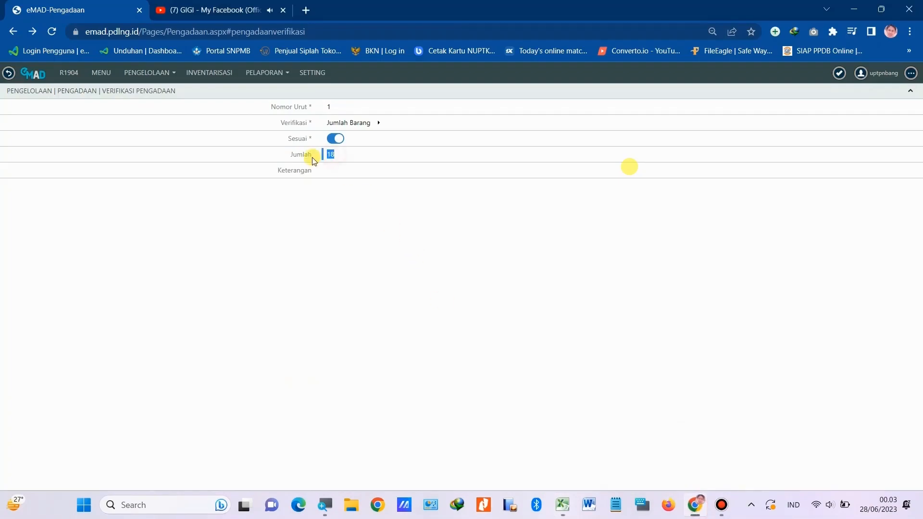
pyautogui.click(431, 243)
pyautogui.click(840, 75)
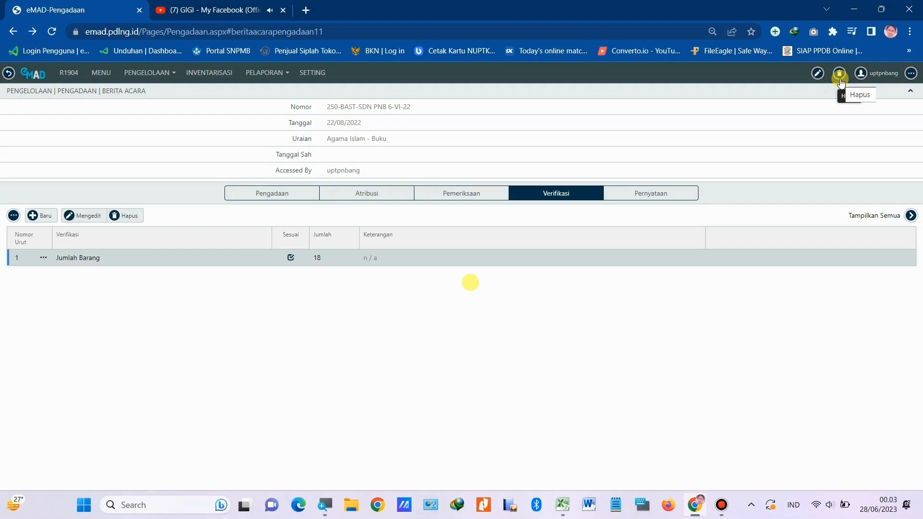
# - Start a new Pernyataan document and copy 250-BAP-SDN PNB 6-VIII-22 from the Excel BAP column into Nomor
pyautogui.click(652, 194)
pyautogui.click(51, 215)
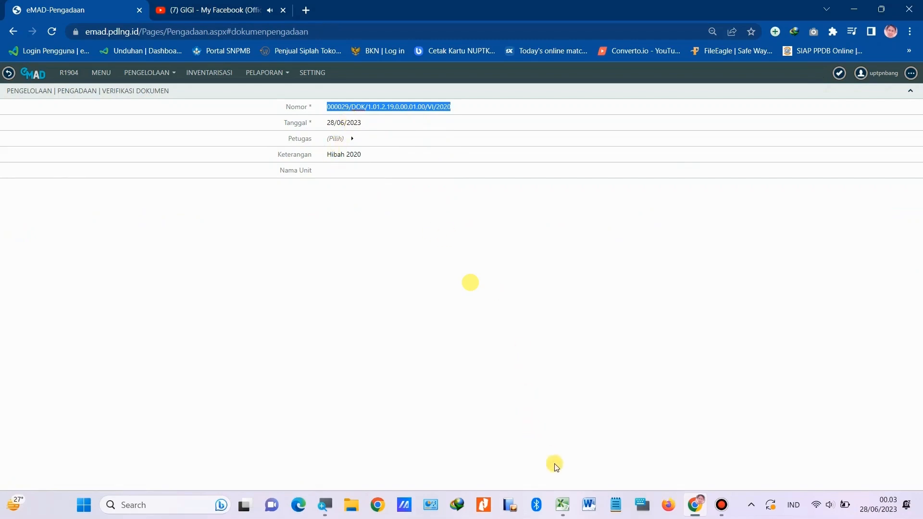
pyautogui.click(562, 505)
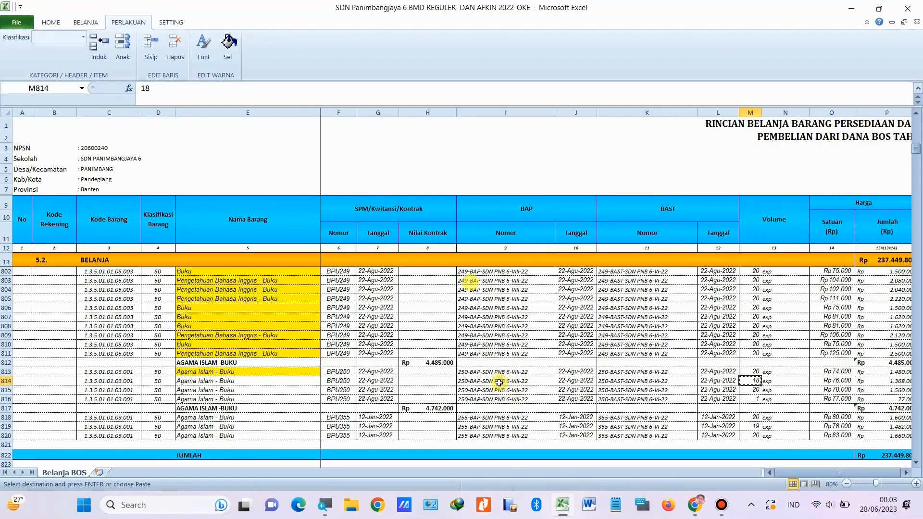
pyautogui.click(499, 383)
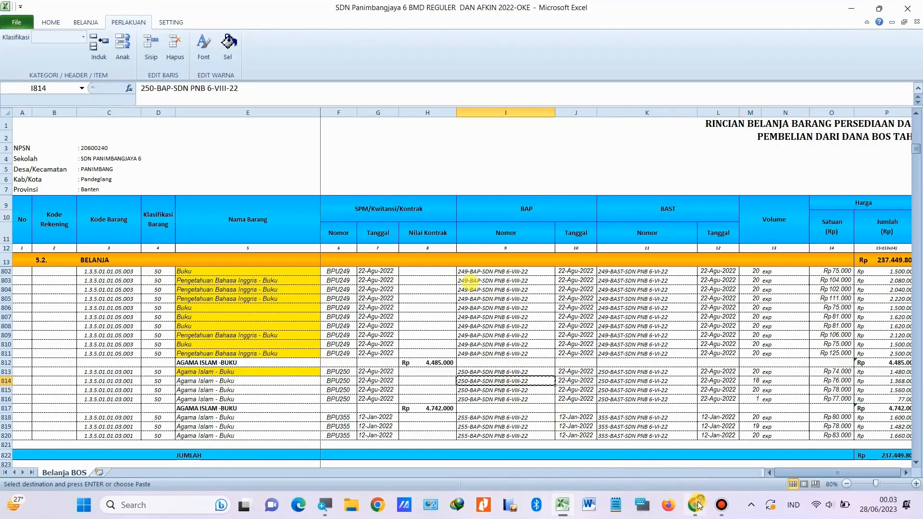
pyautogui.click(696, 505)
pyautogui.tripleClick(398, 109)
pyautogui.write('250-BAP-SDN PNB 6-VIII-22')
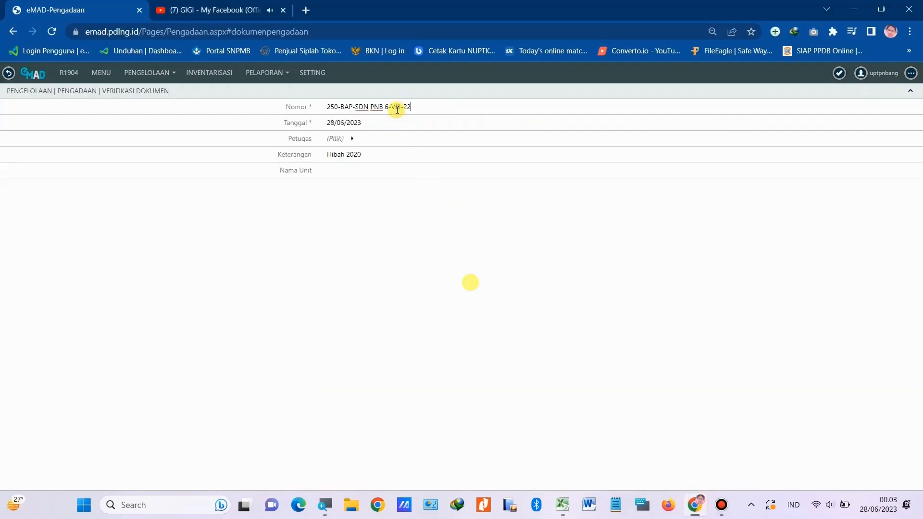
pyautogui.click(359, 124)
pyautogui.click(375, 139)
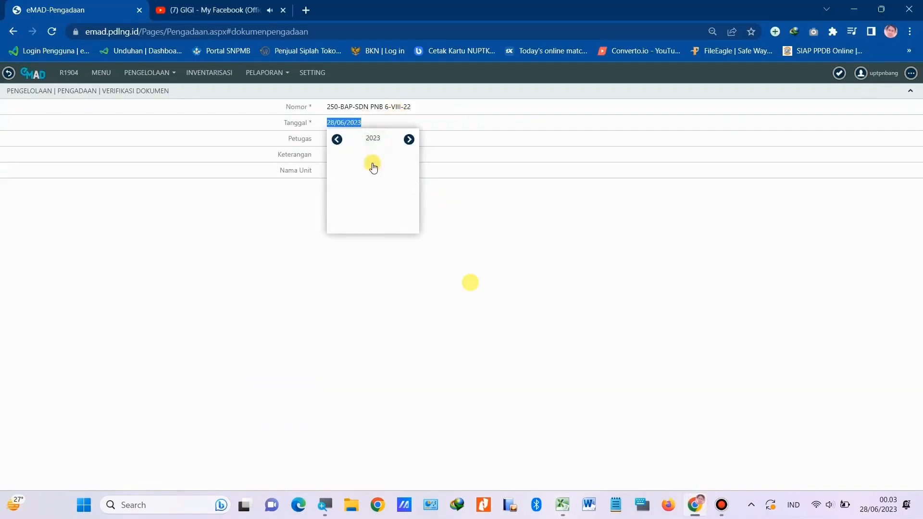
pyautogui.click(570, 505)
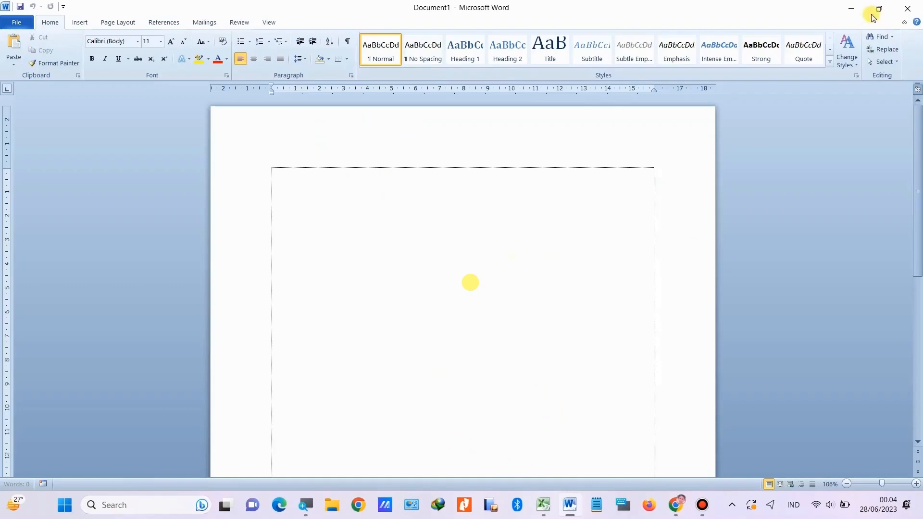
pyautogui.click(908, 9)
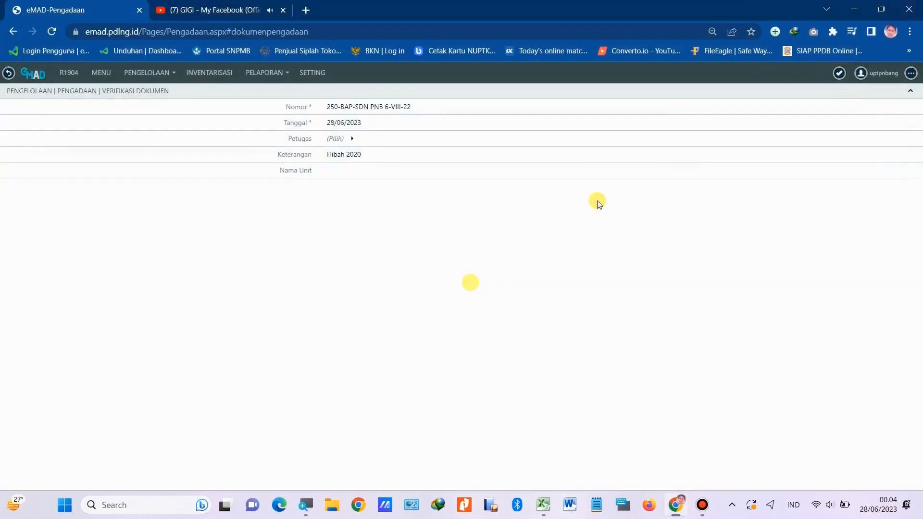
# - Check the BAP date of row 814 in Excel and set the document's Tanggal to 22/08/2022 in eMAD
pyautogui.click(542, 505)
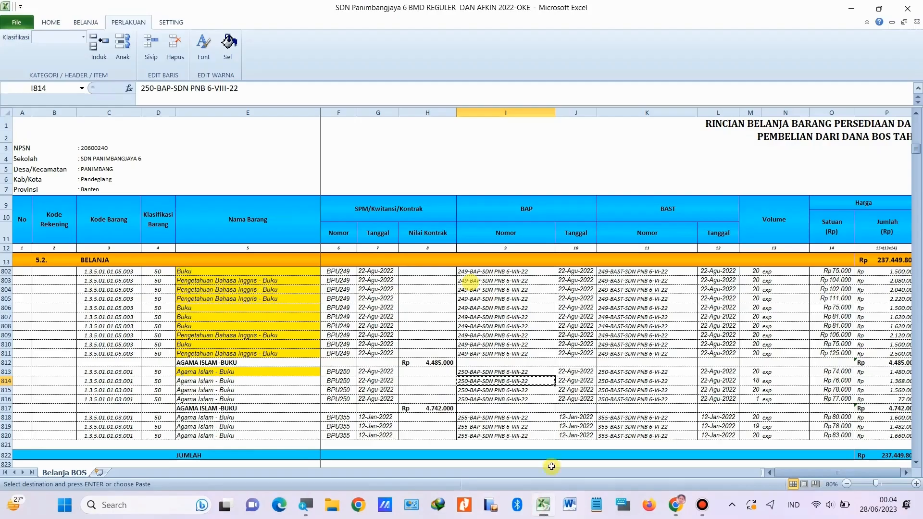
pyautogui.click(563, 385)
pyautogui.click(676, 505)
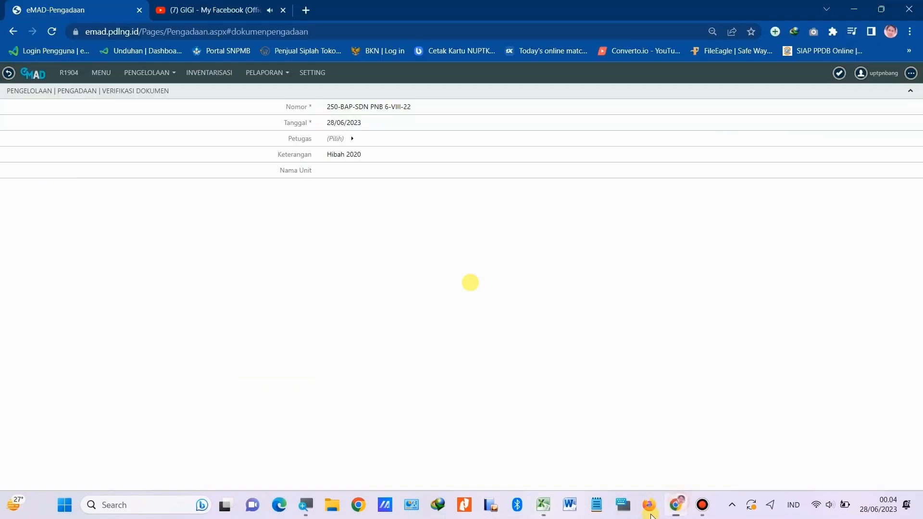
pyautogui.click(383, 126)
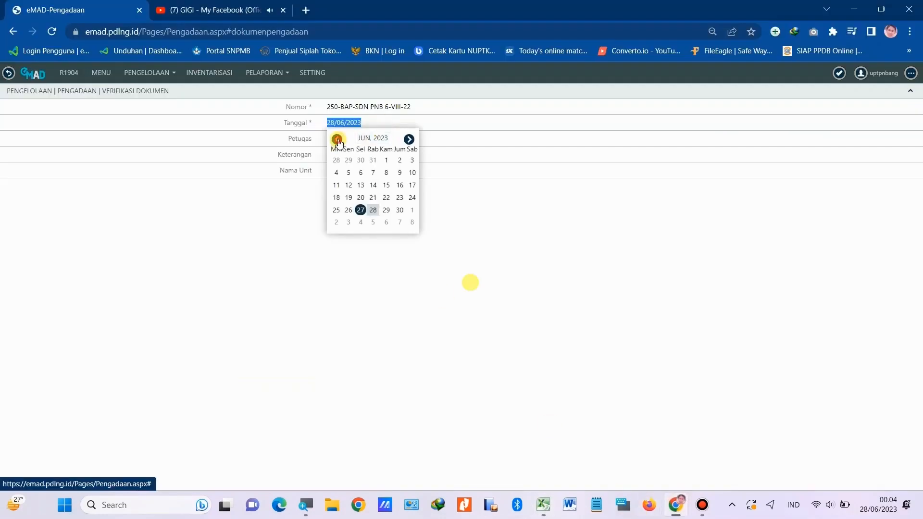
pyautogui.click(338, 140)
pyautogui.click(374, 138)
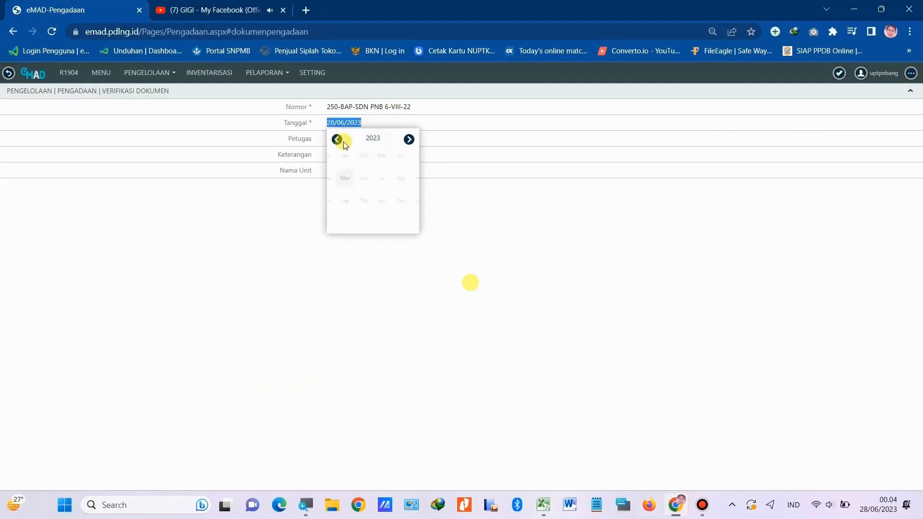
pyautogui.click(337, 140)
pyautogui.click(401, 178)
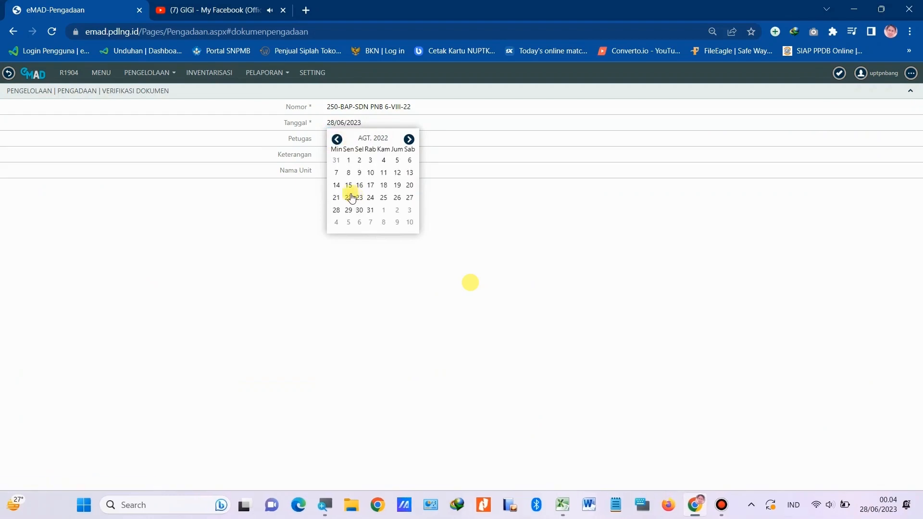
pyautogui.click(352, 197)
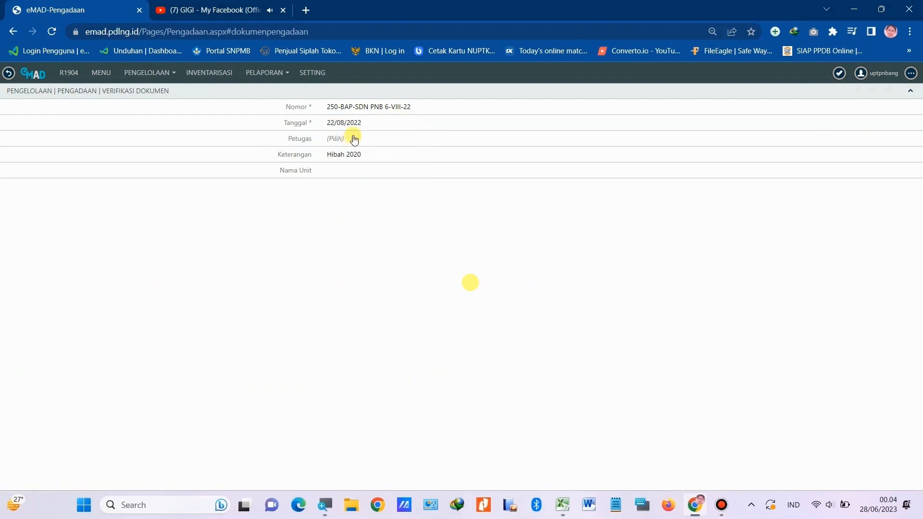
# - Choose the officer whose Jabatan is Pemeriksa barang as the document's Petugas
pyautogui.click(354, 139)
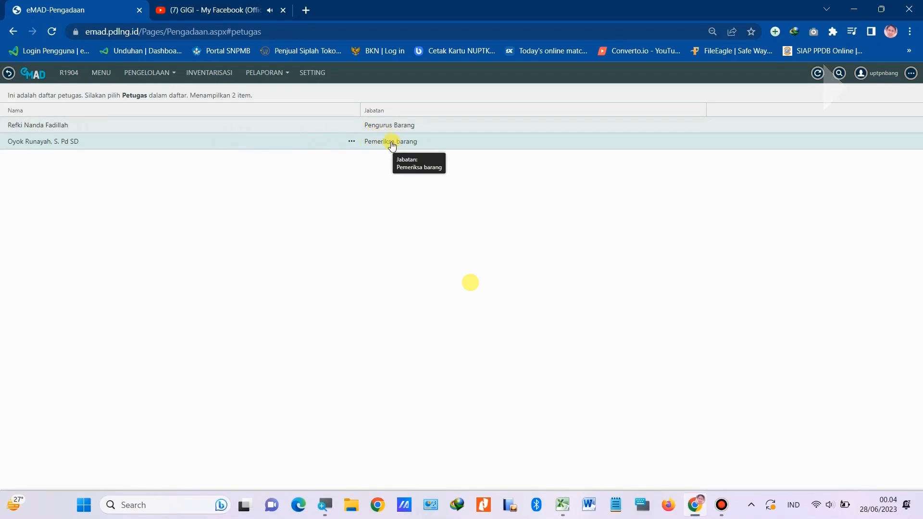
pyautogui.click(352, 141)
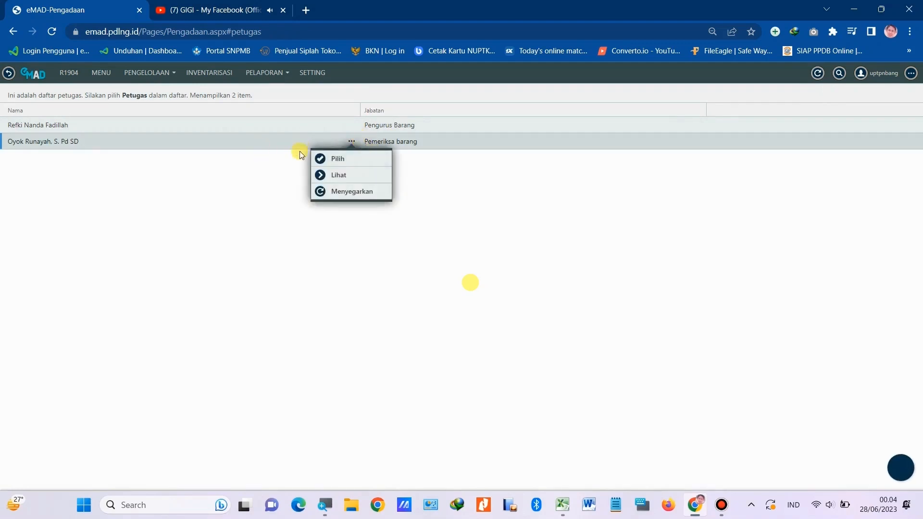
pyautogui.click(332, 158)
# - Copy Agama Islam - Buku from the Excel list into Keterangan in eMAD and save the Pernyataan document
pyautogui.click(369, 155)
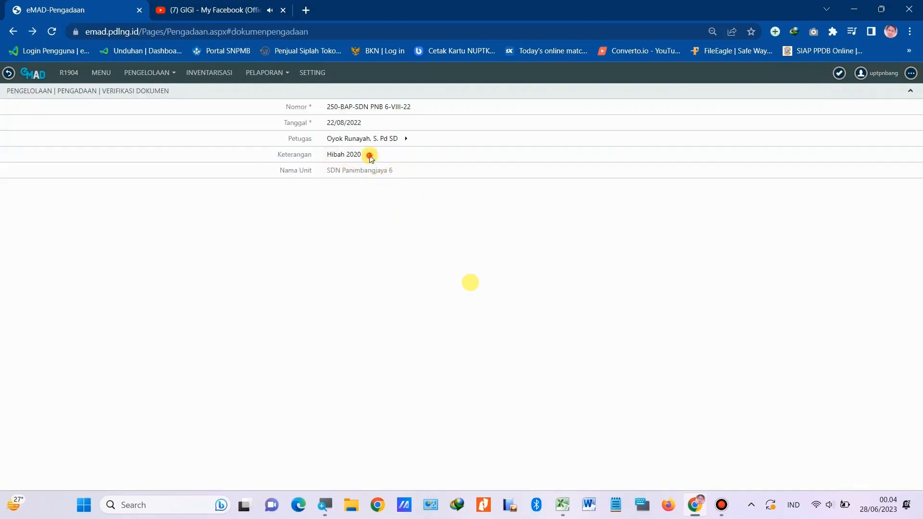
pyautogui.click(562, 505)
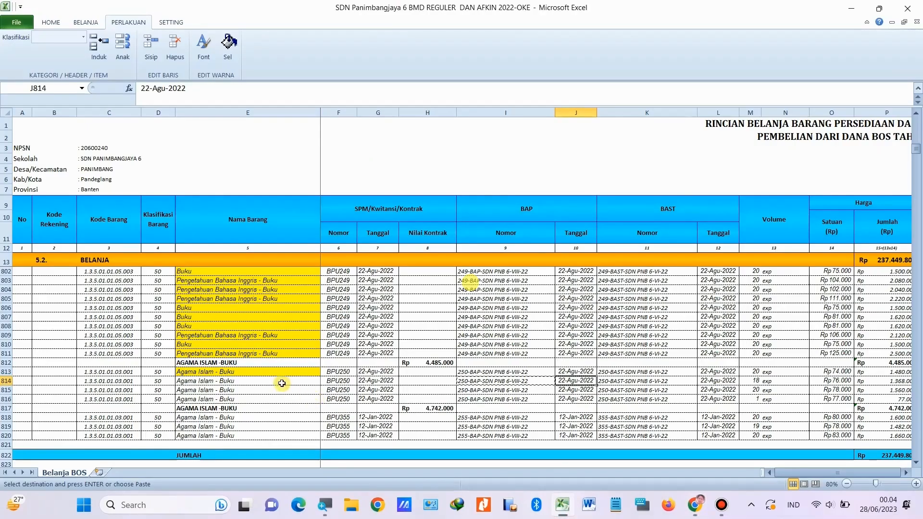
pyautogui.click(278, 380)
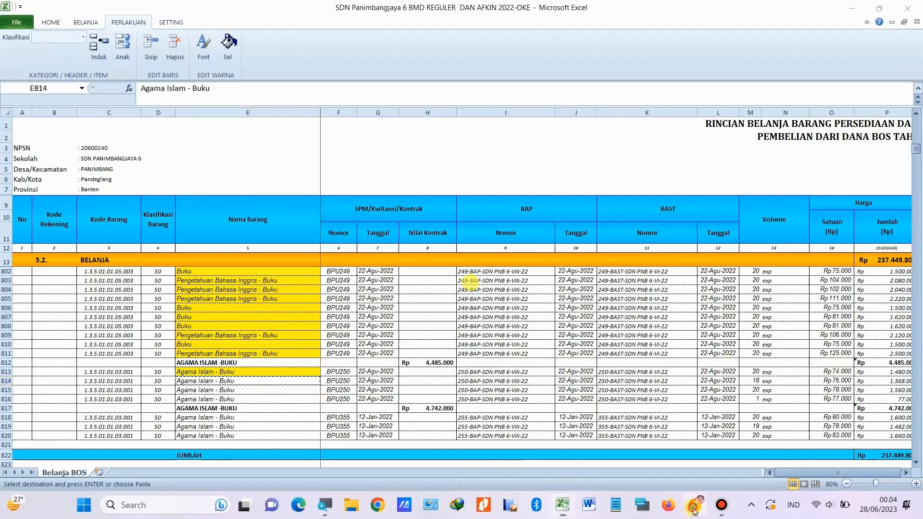
pyautogui.click(695, 504)
pyautogui.click(367, 154)
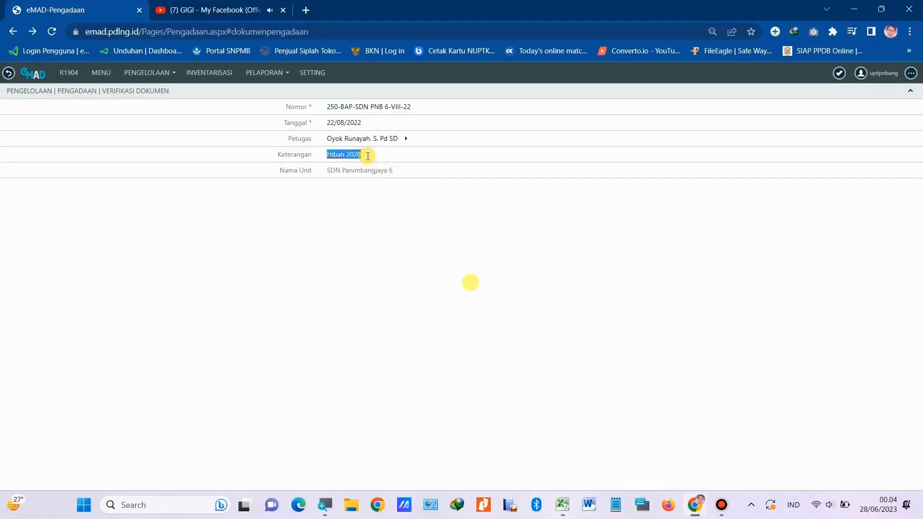
pyautogui.write('Agama Islam - Buku')
pyautogui.click(841, 74)
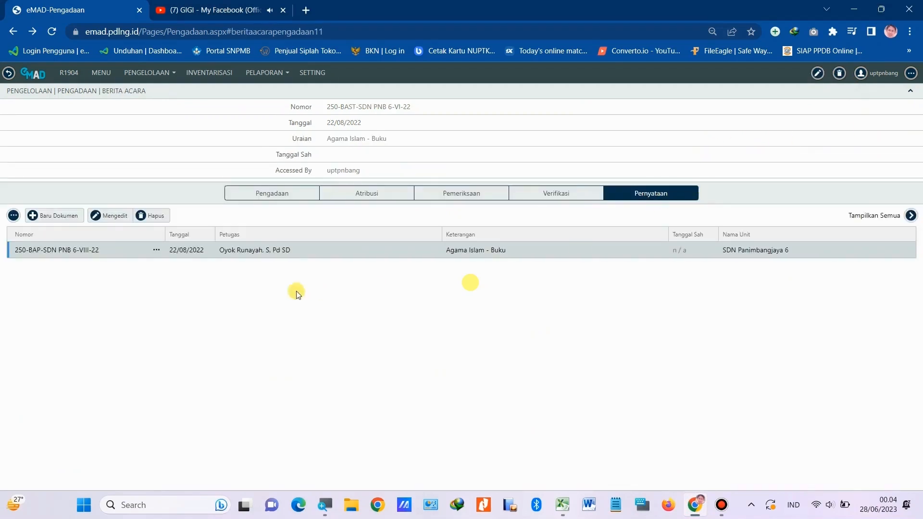
# - Post the Pernyataan document 250-BAP-SDN PNB 6-VIII-22 and confirm the data posting
pyautogui.click(156, 250)
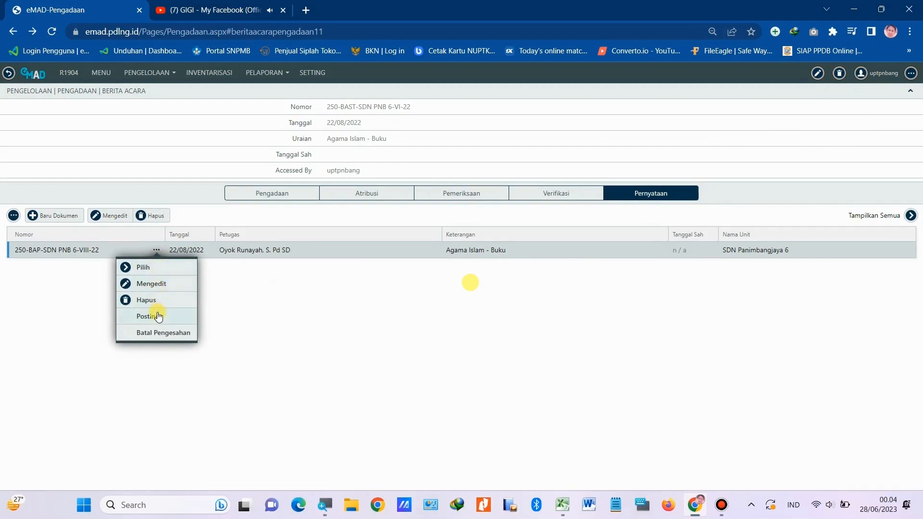
pyautogui.click(158, 317)
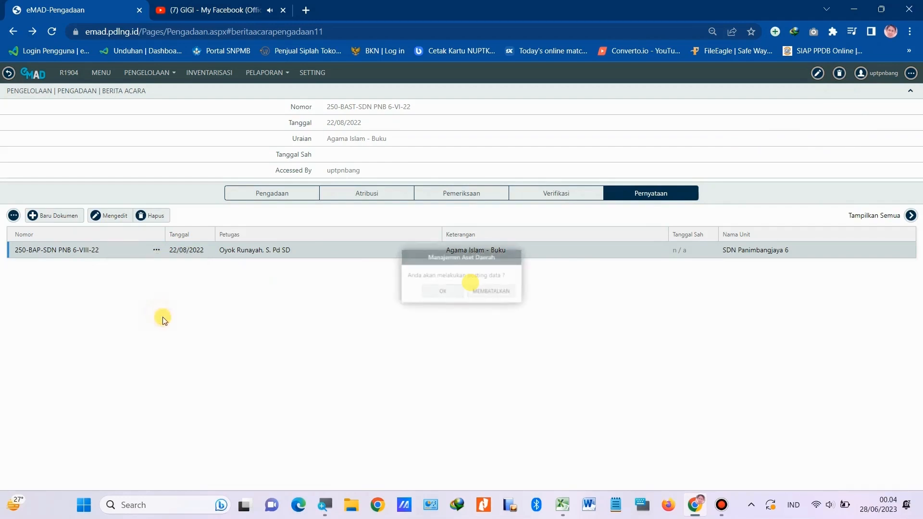
pyautogui.click(441, 293)
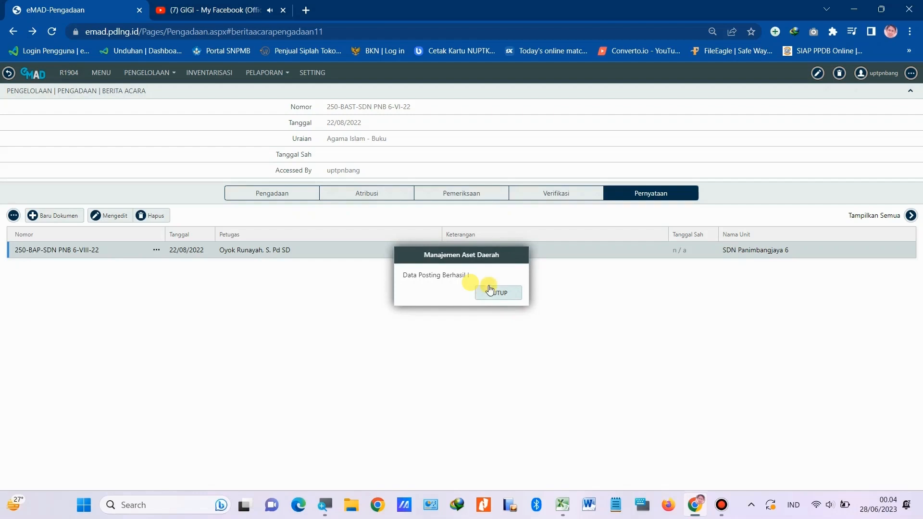
pyautogui.moveTo(403, 274); pyautogui.dragTo(483, 278)
pyautogui.click(572, 298)
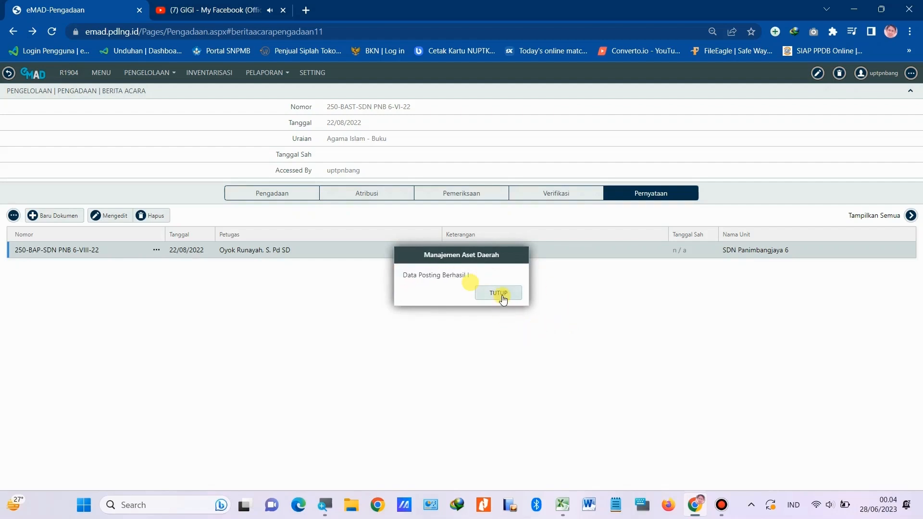